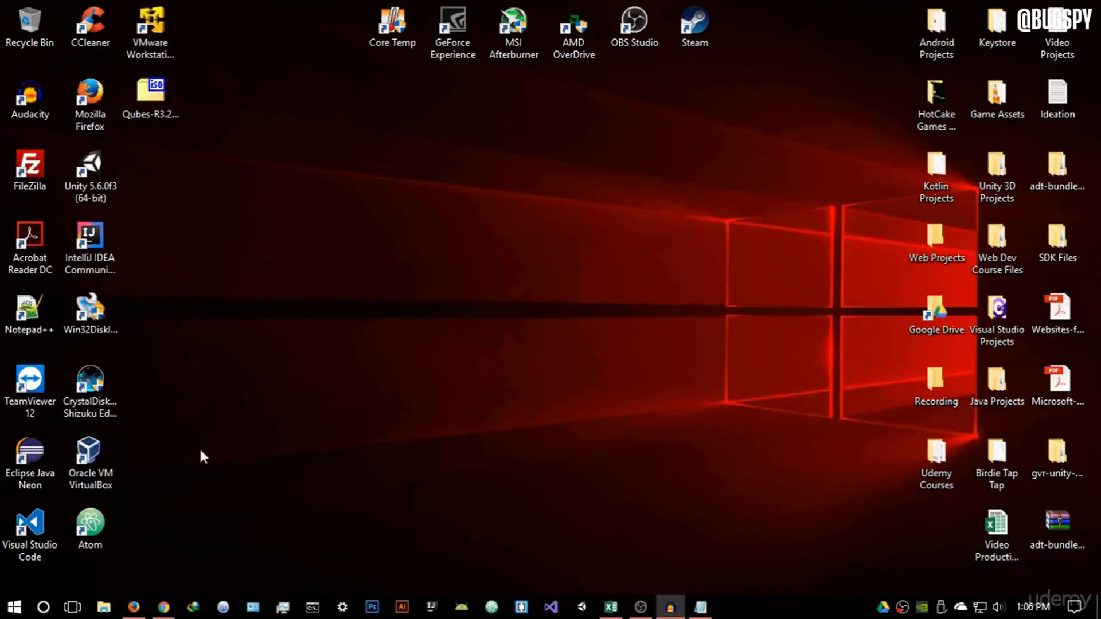
click(134, 607)
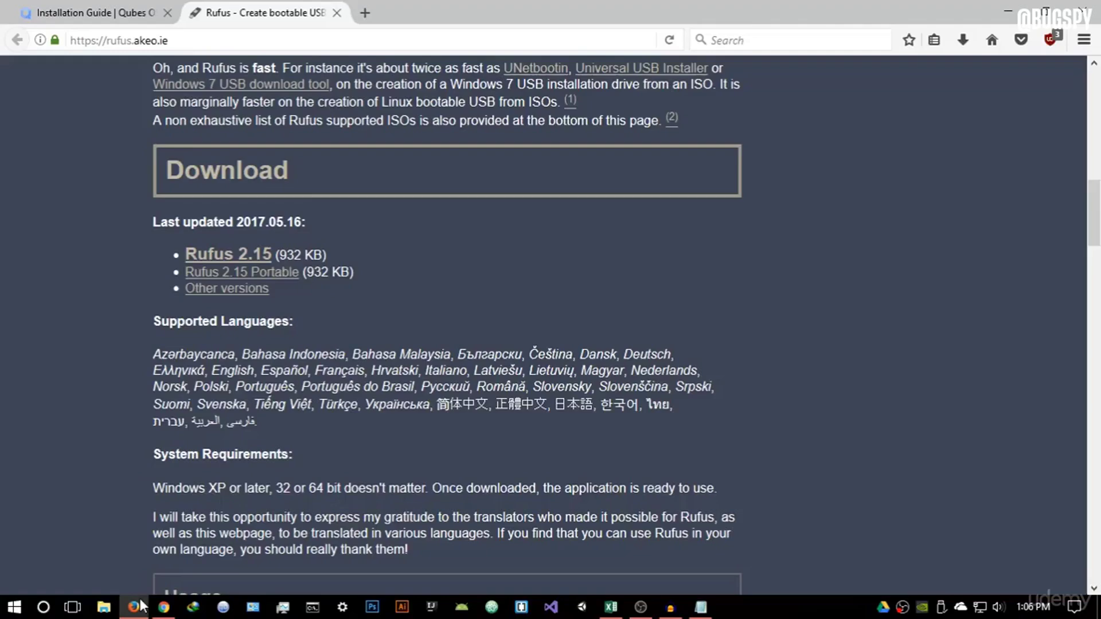
click(360, 13)
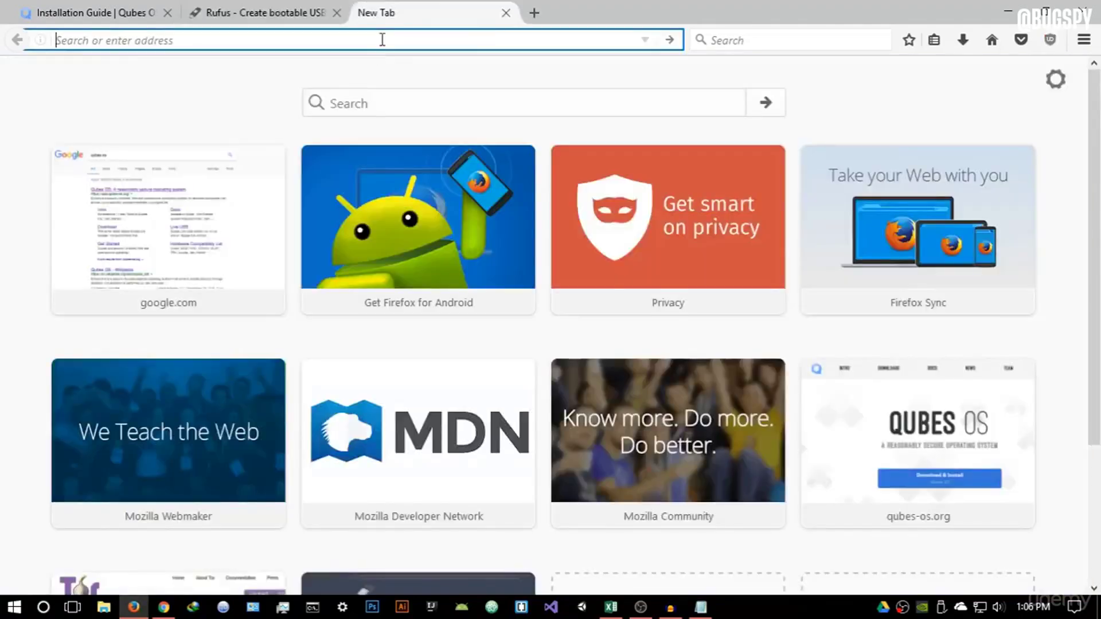
text(vmware)
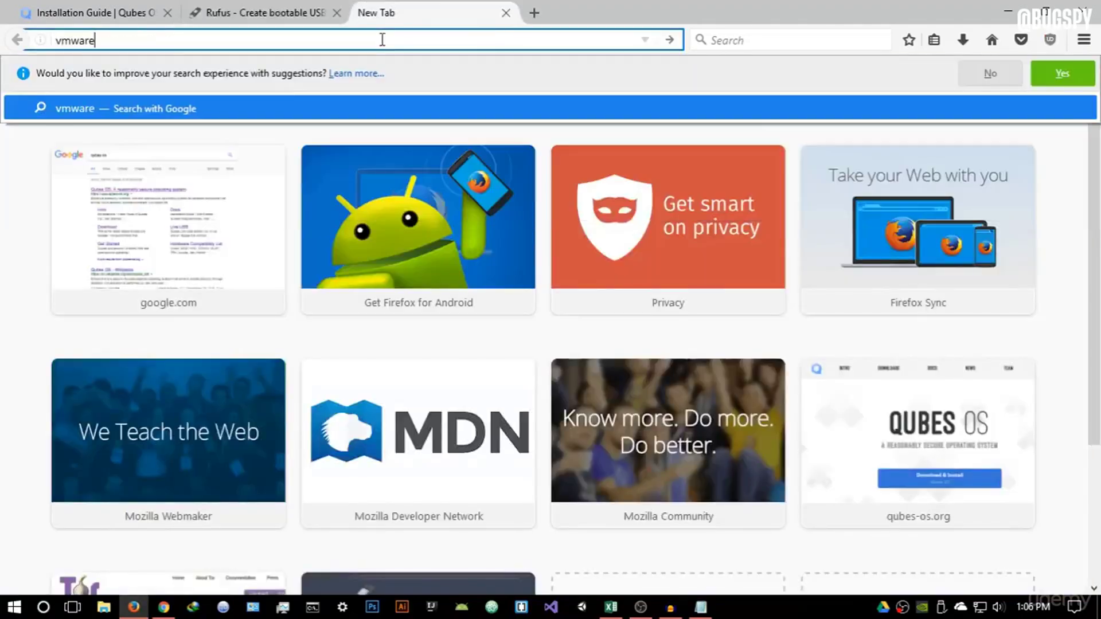
key(Return)
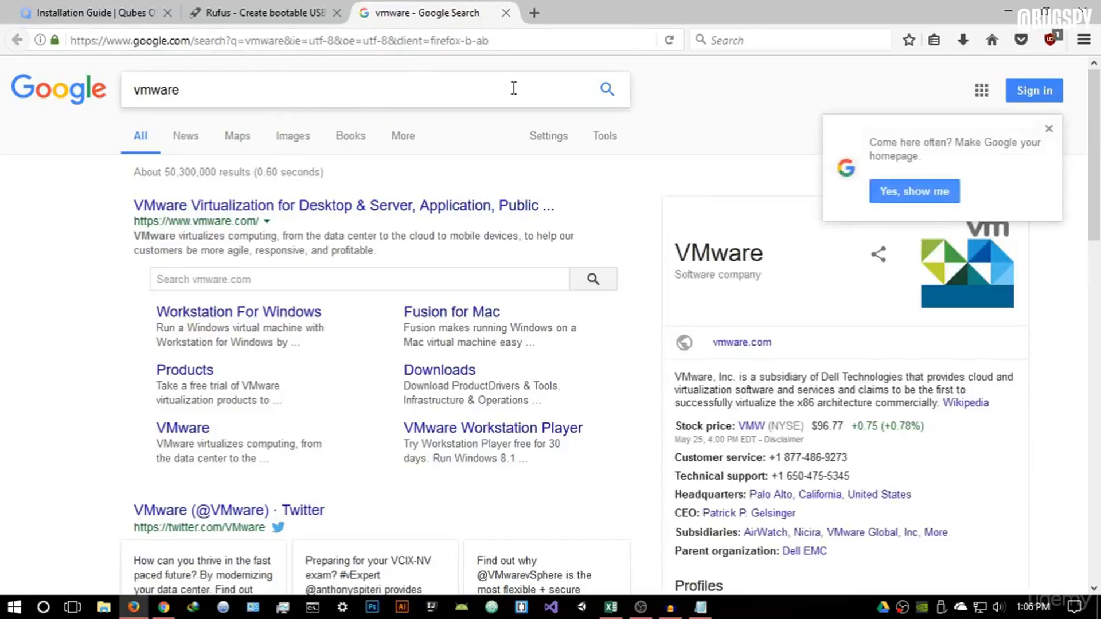
click(246, 213)
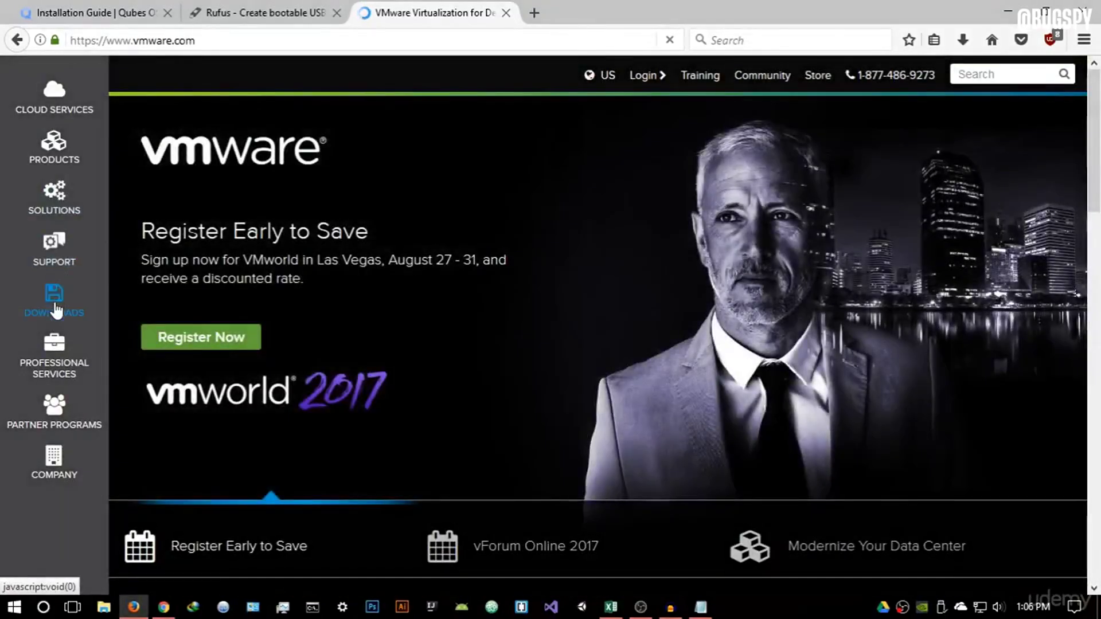
click(54, 304)
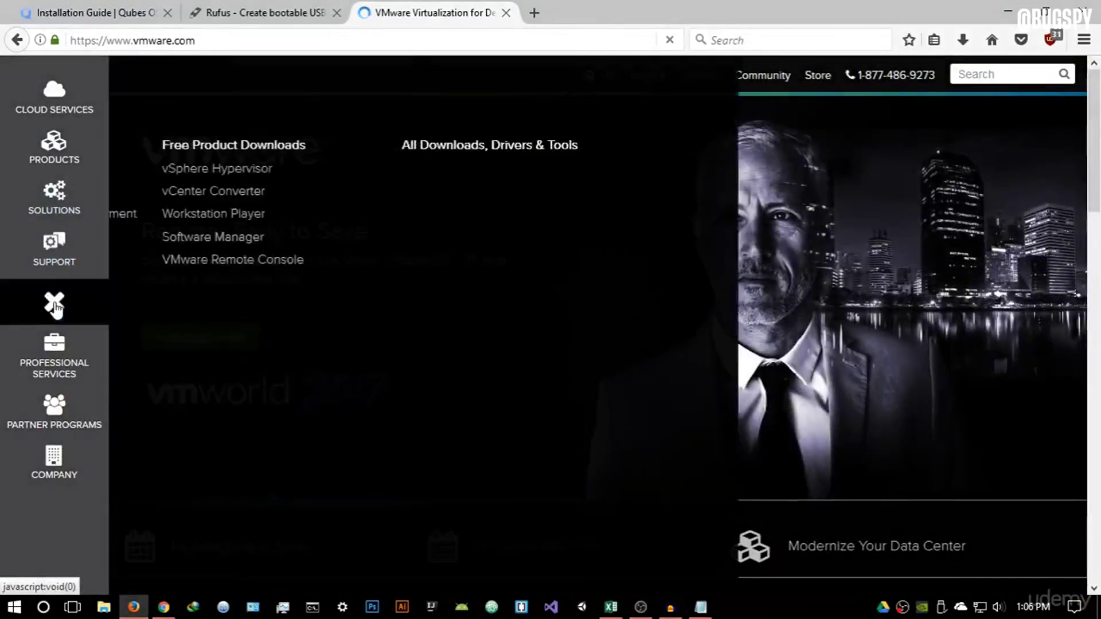
click(183, 360)
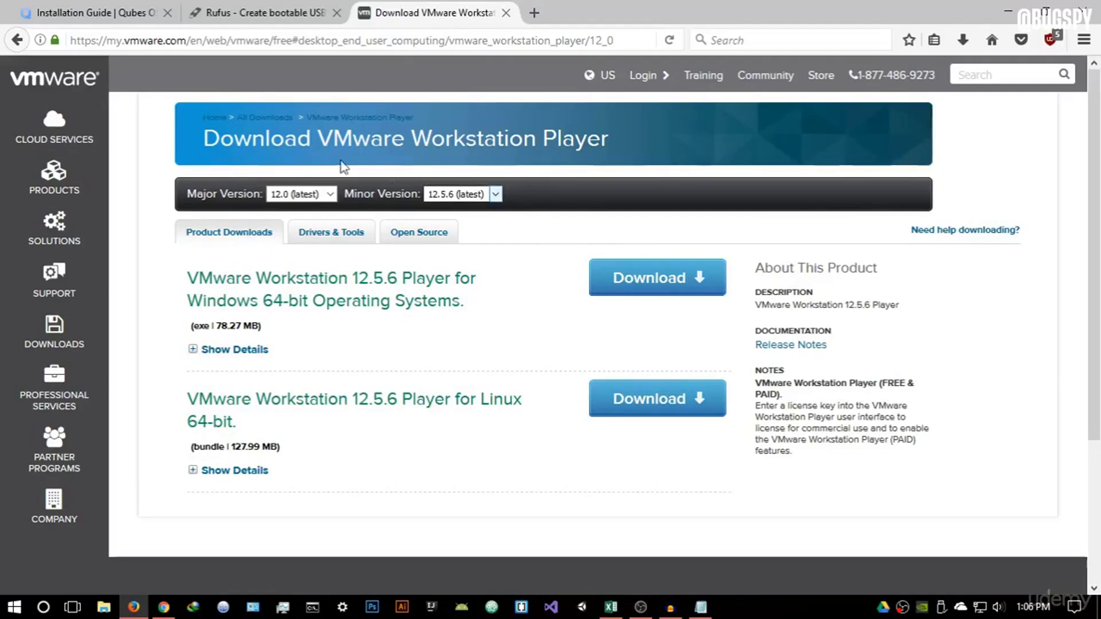
Launch VMware Workstation 12 Player from the desktop, enlarge its window, and begin a new virtual machine.
click(506, 13)
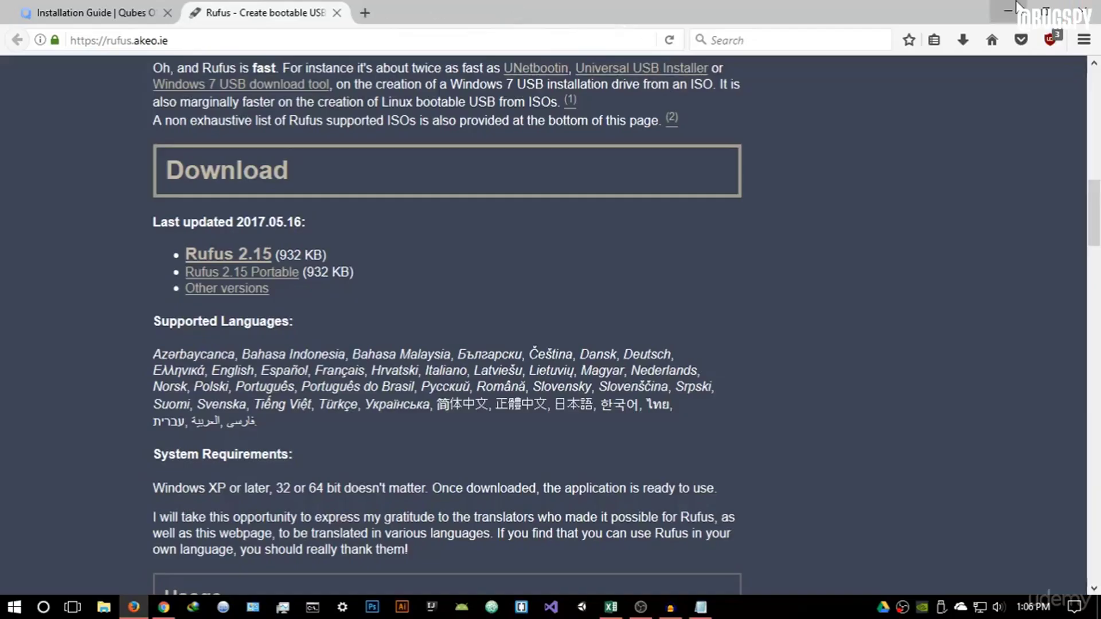
key(super+d)
click(153, 39)
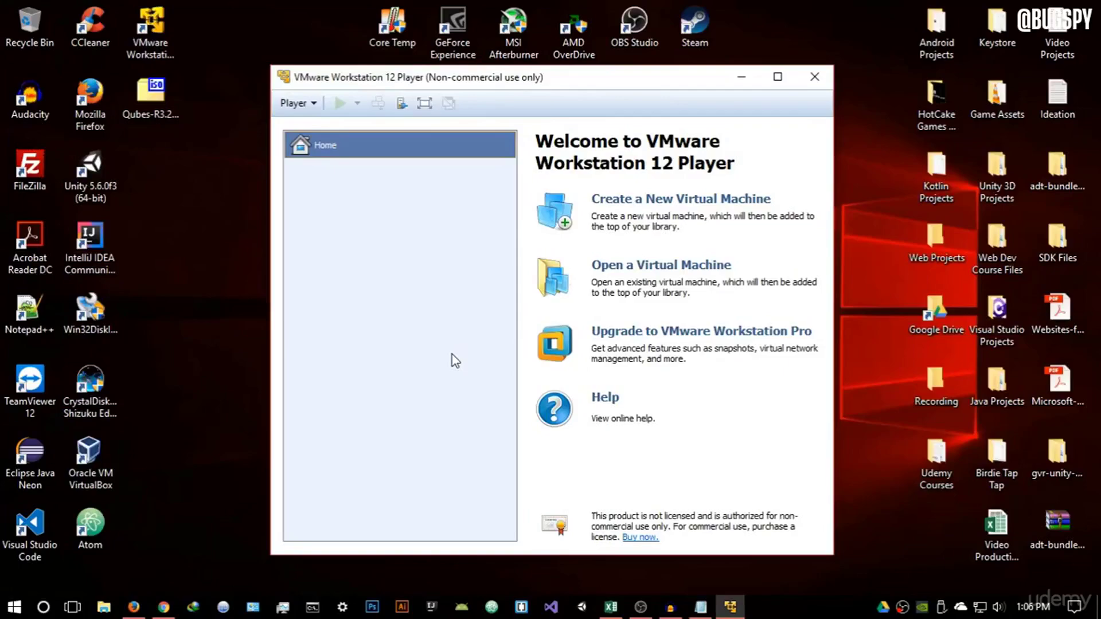
drag(834, 337, 903, 337)
drag(710, 85, 698, 64)
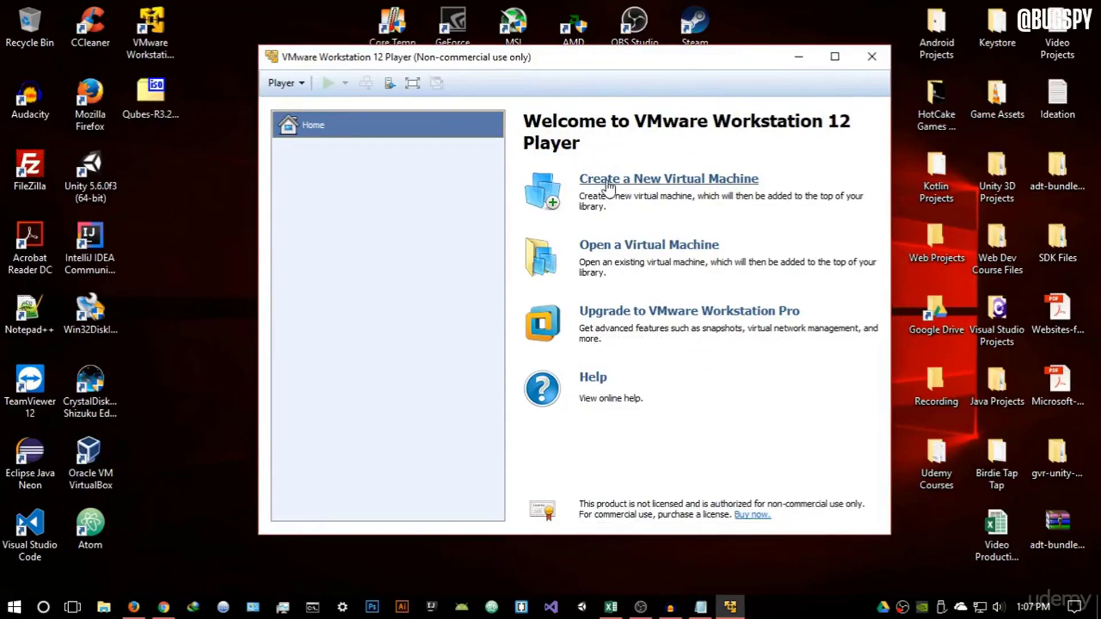
click(671, 181)
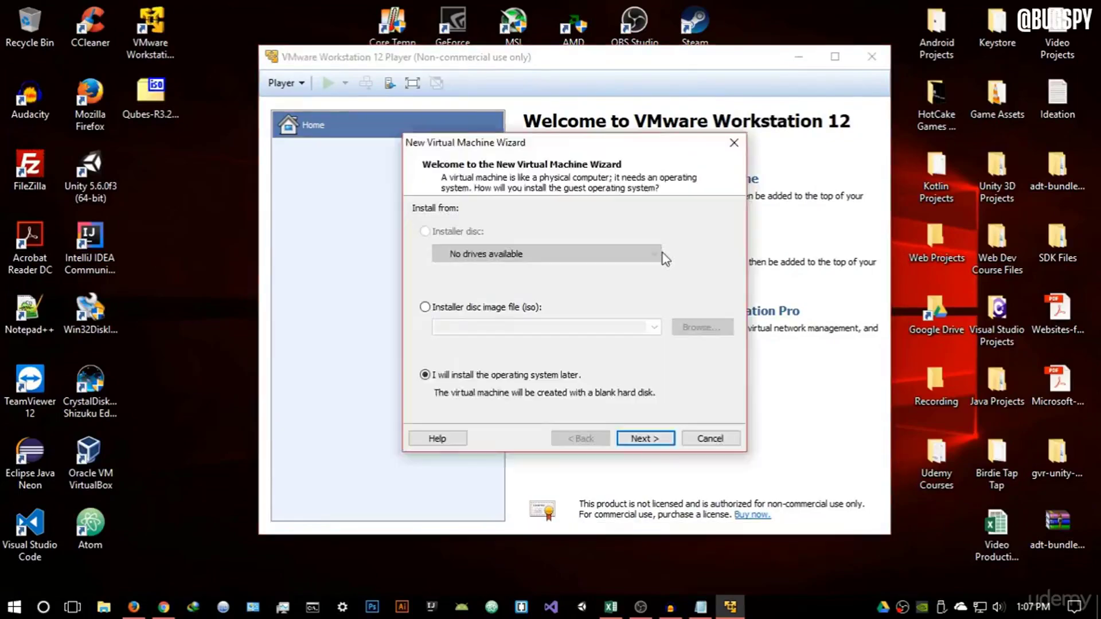
Use the Qubes-R3.2-x86_64 disc image from the Desktop as the installer source.
drag(607, 142, 658, 123)
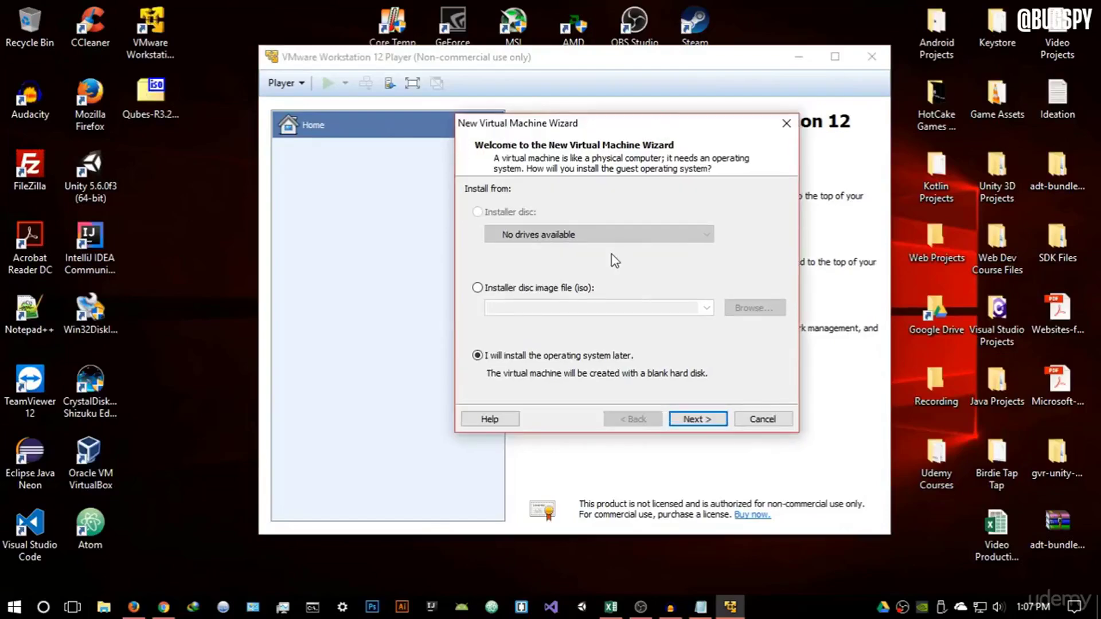
click(492, 293)
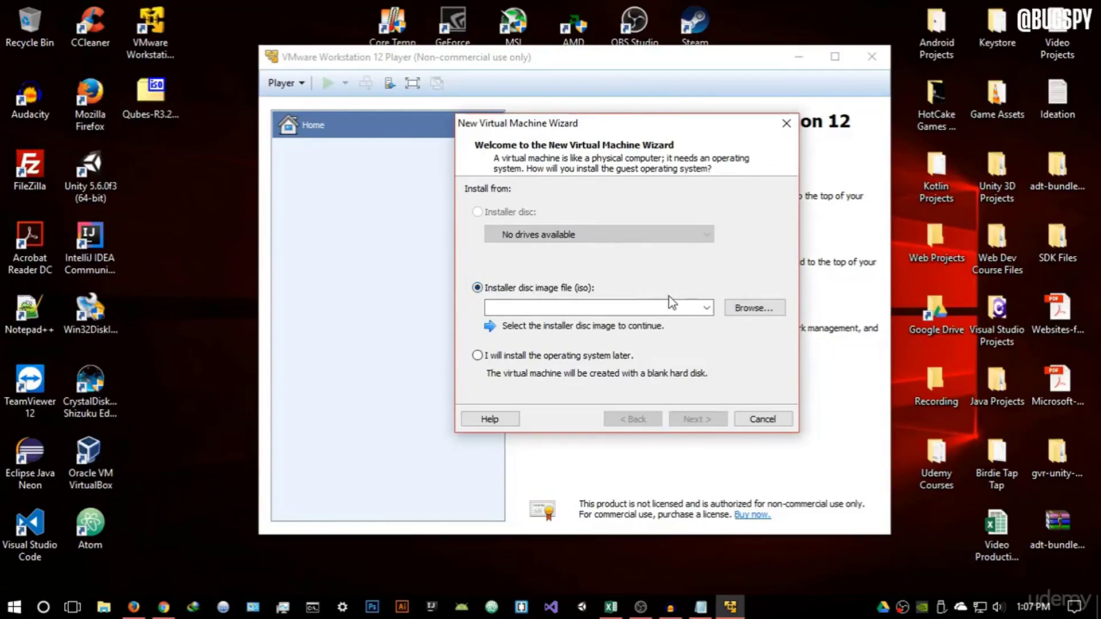
click(744, 310)
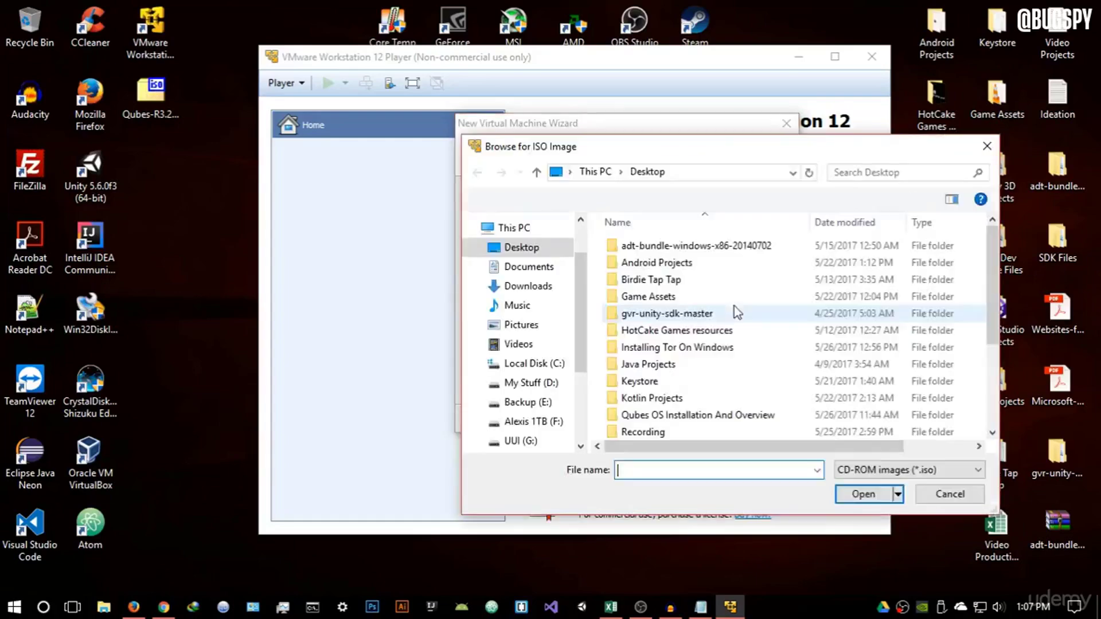
scroll(680, 297, down, 3)
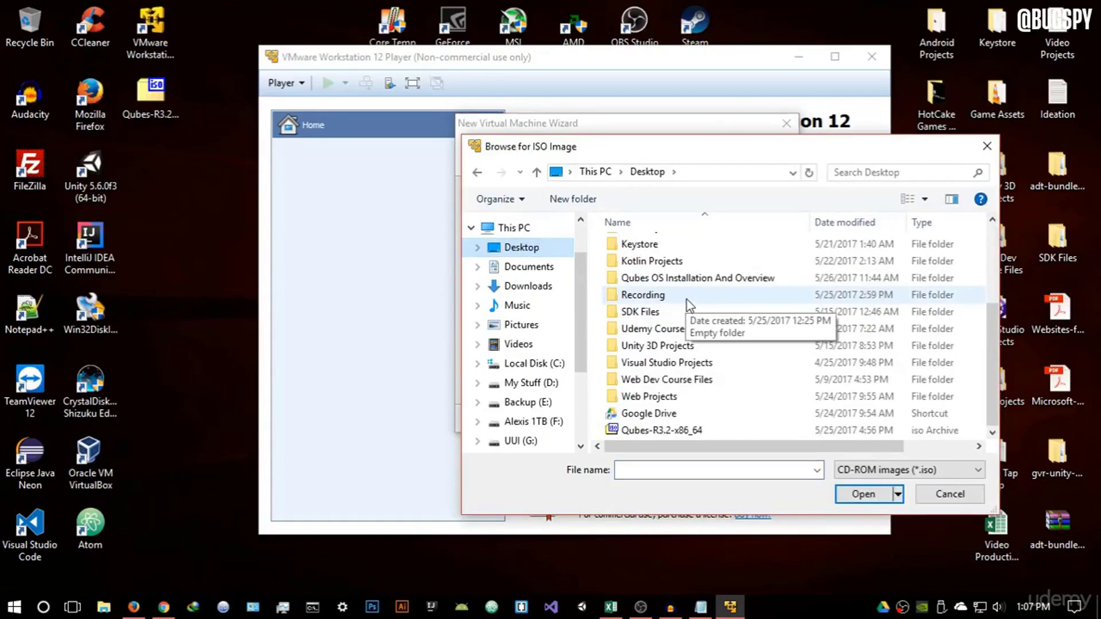
click(683, 430)
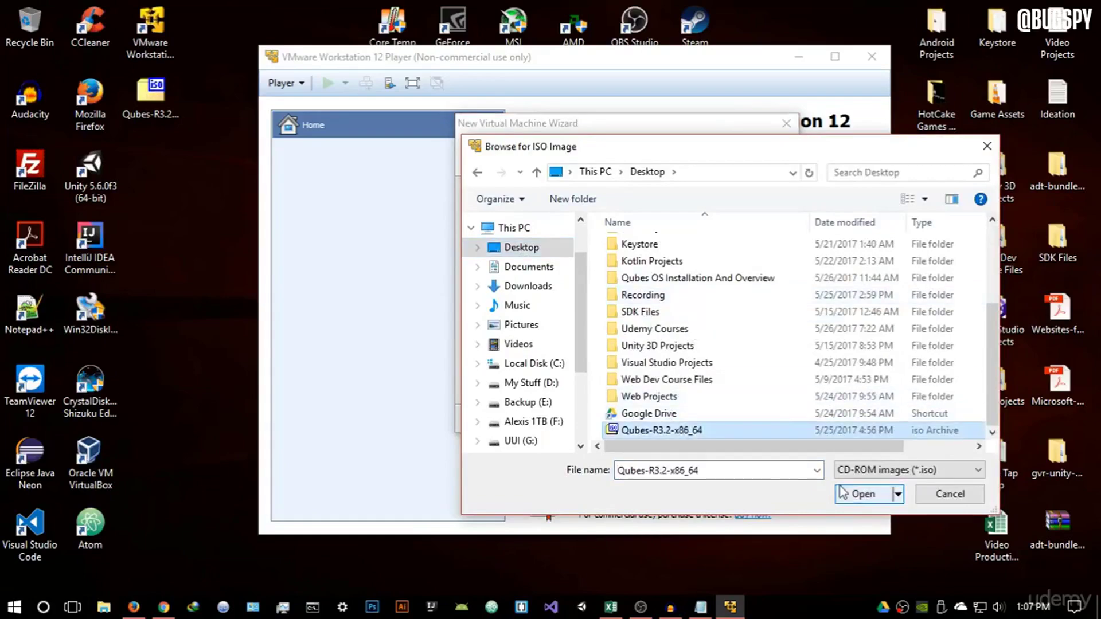
click(855, 495)
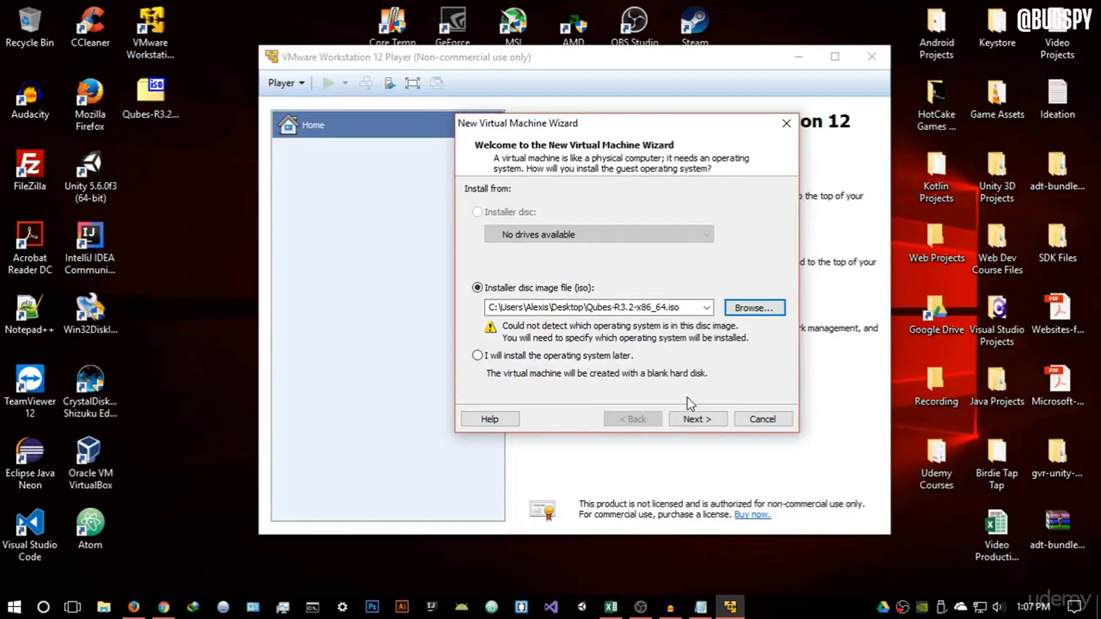
click(698, 422)
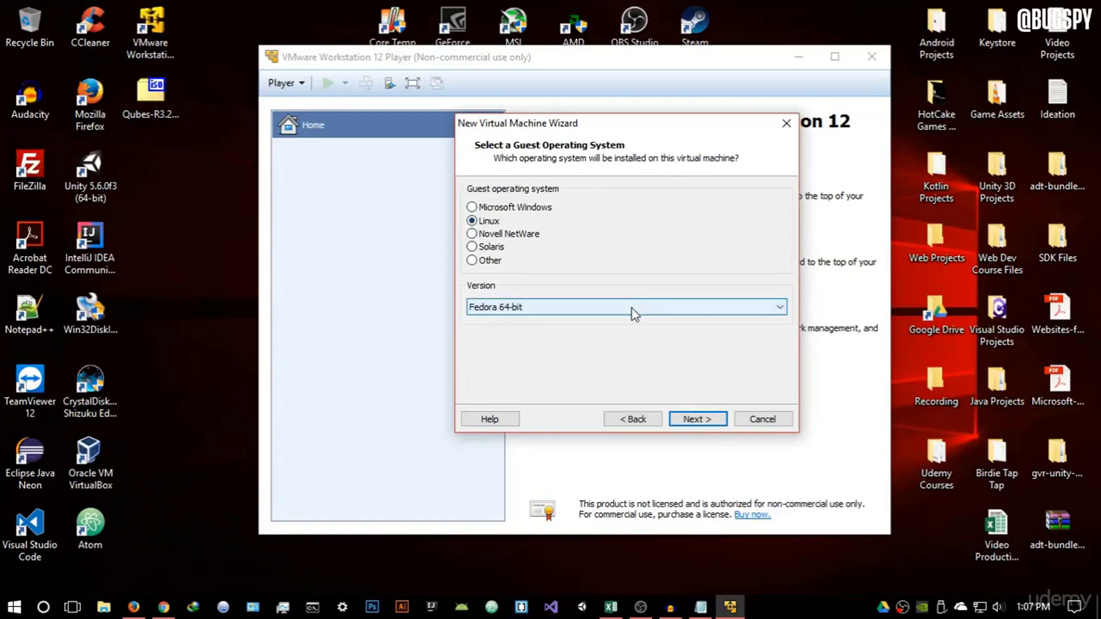
Set the guest operating system to Linux with version Fedora 64-bit.
click(476, 309)
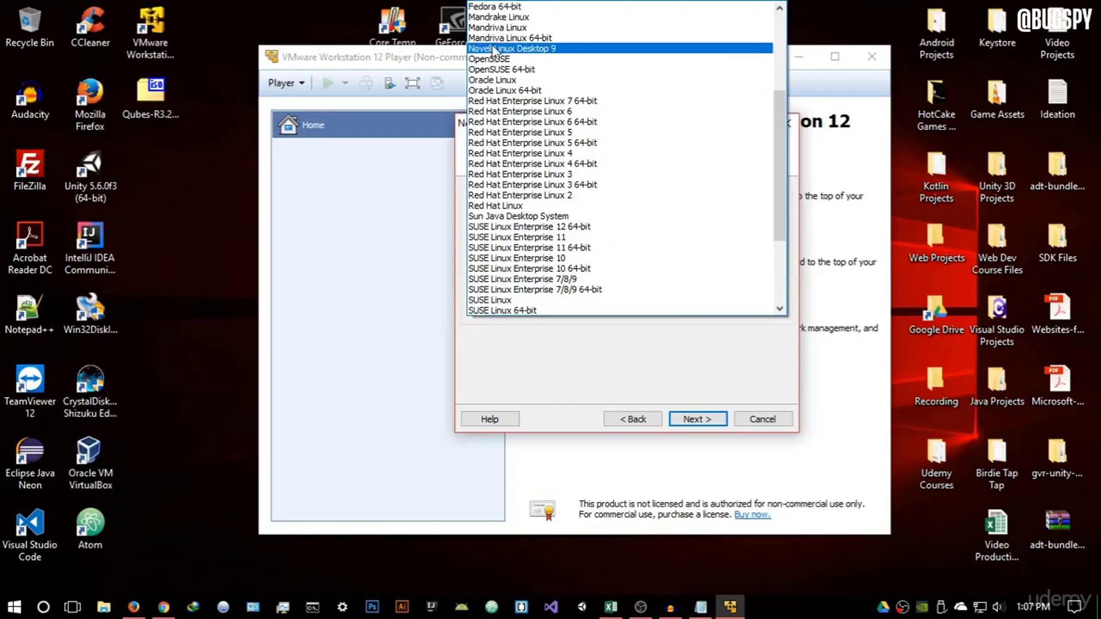
scroll(493, 55, up, 2)
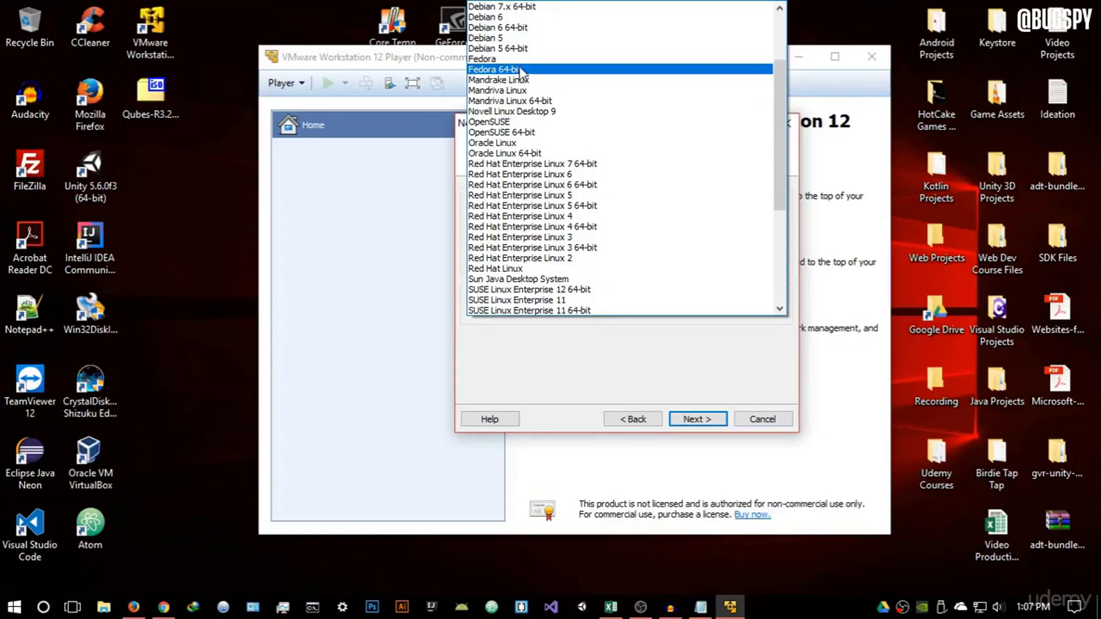
click(520, 59)
click(579, 314)
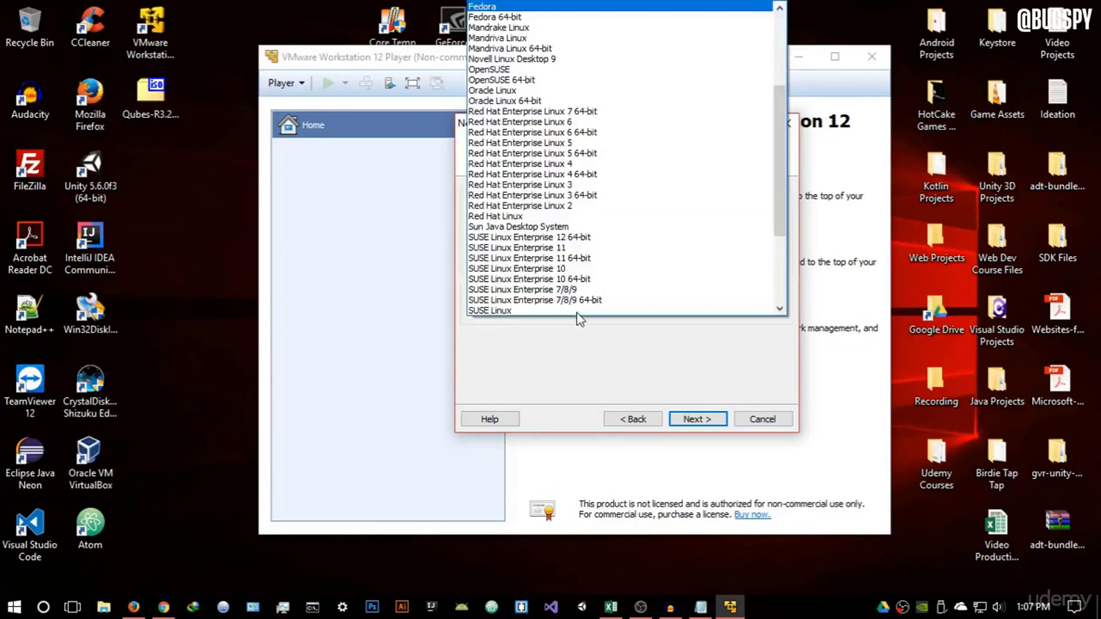
click(546, 18)
click(684, 414)
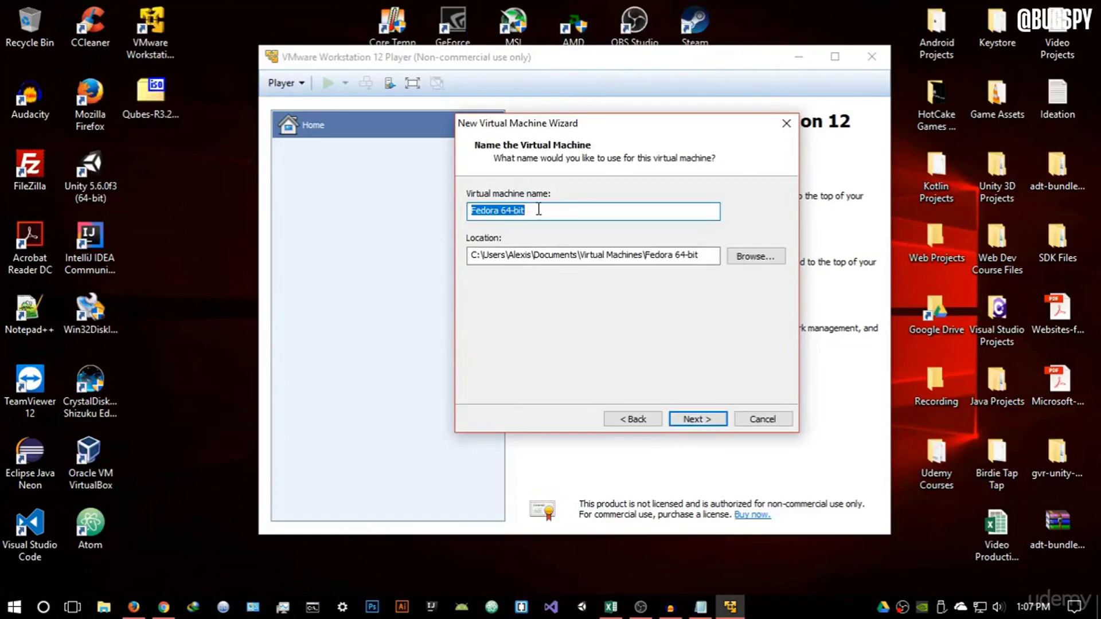
Name the machine 'Qubes OS' and set its location to D:\Virtual OS.
key(BackSpace)
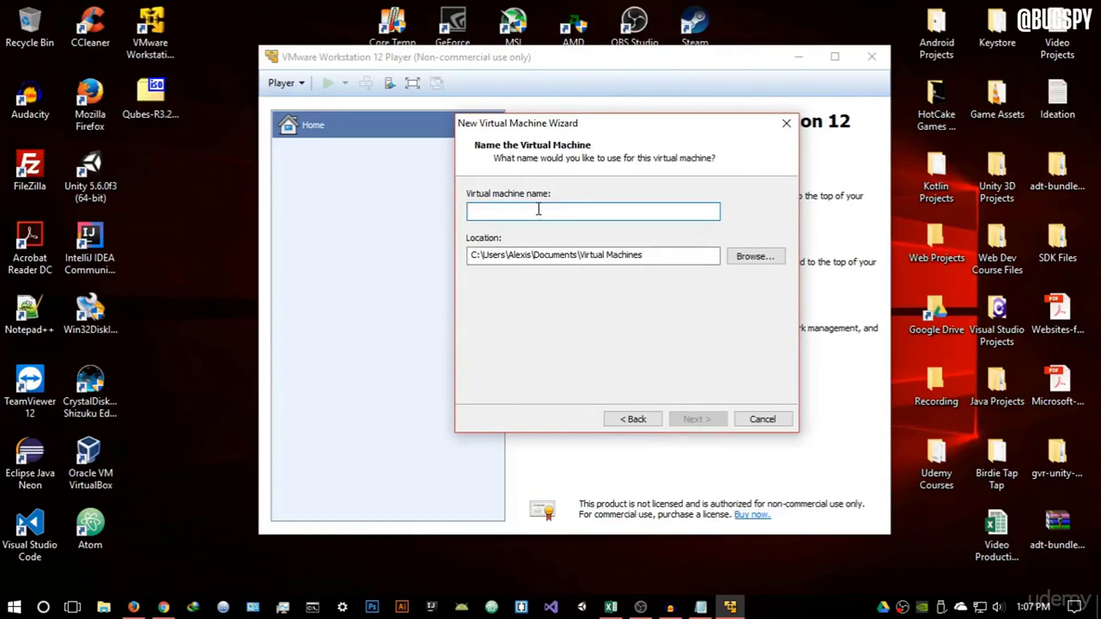
text(Qubes OS)
click(734, 258)
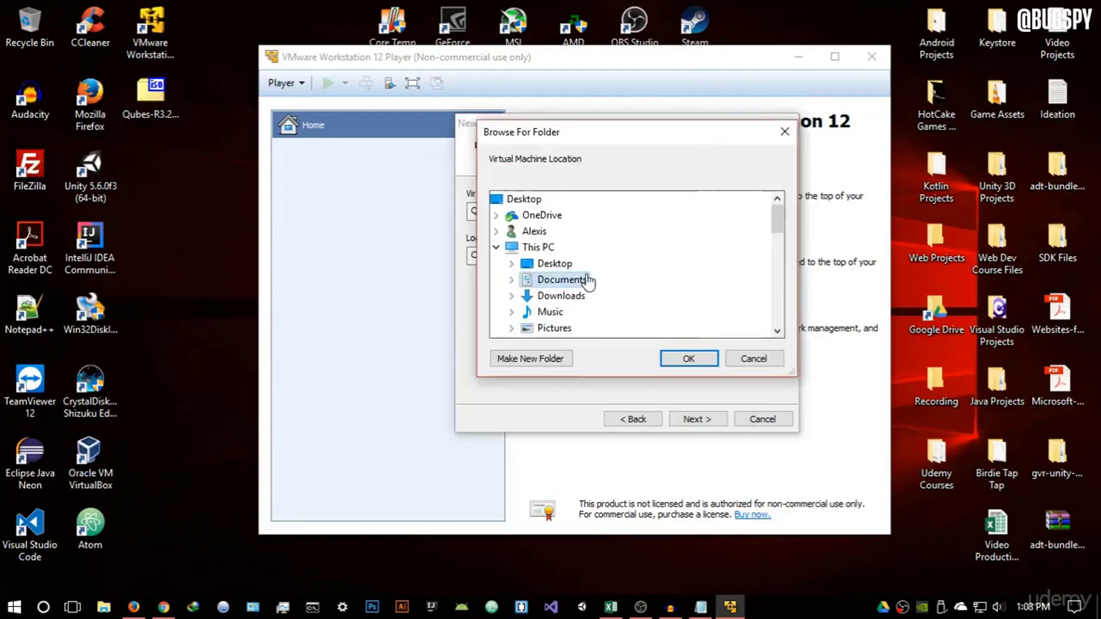
scroll(580, 275, down, 1)
scroll(579, 275, down, 2)
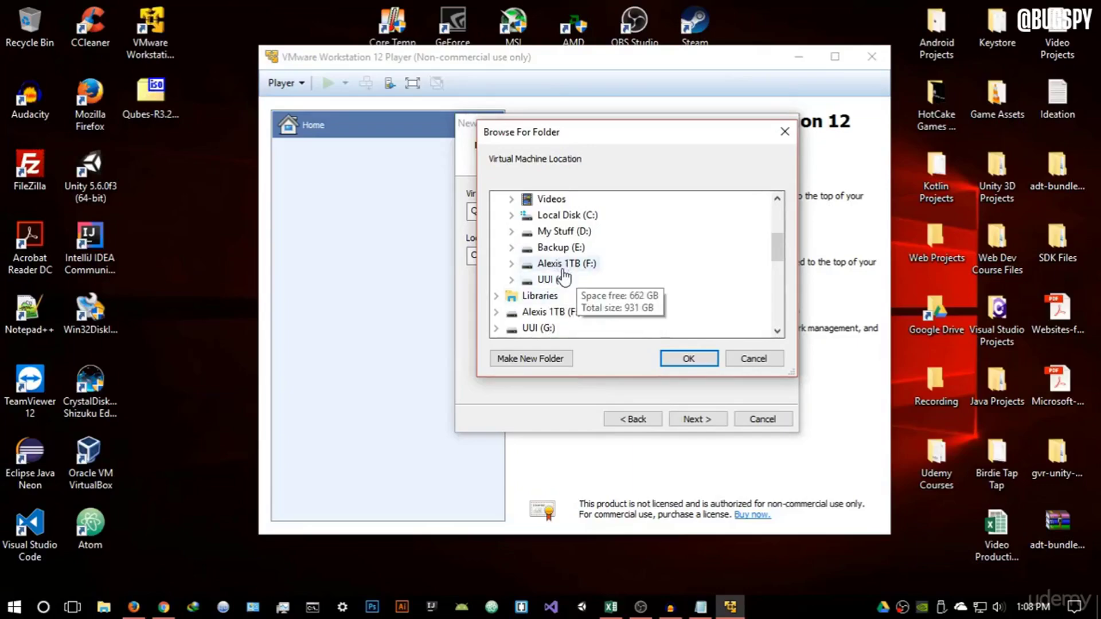
double_click(567, 232)
click(580, 313)
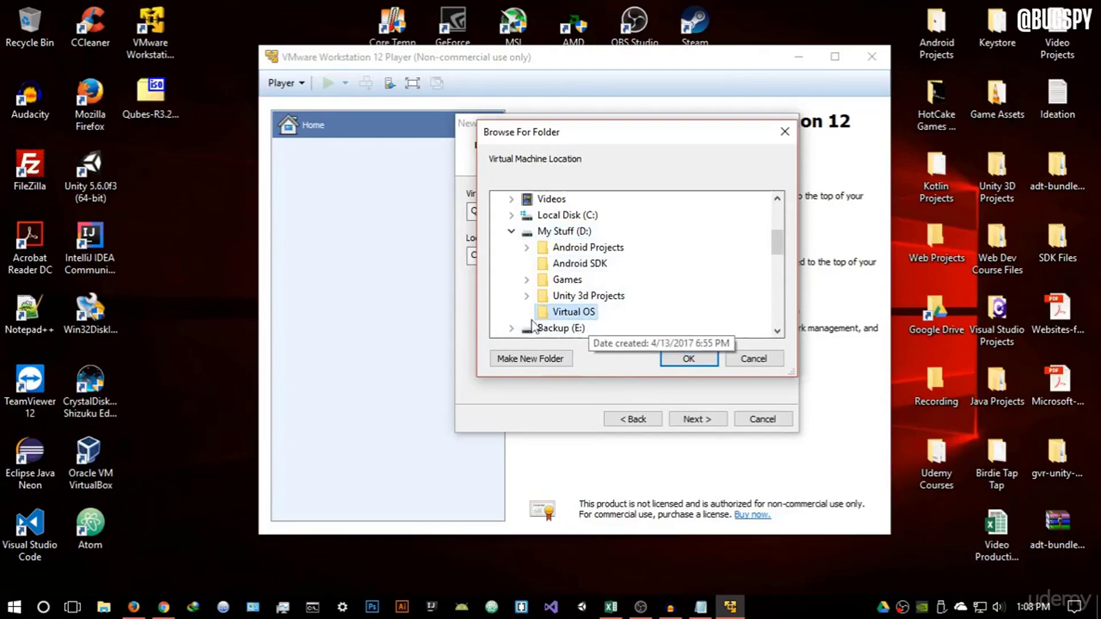
click(686, 360)
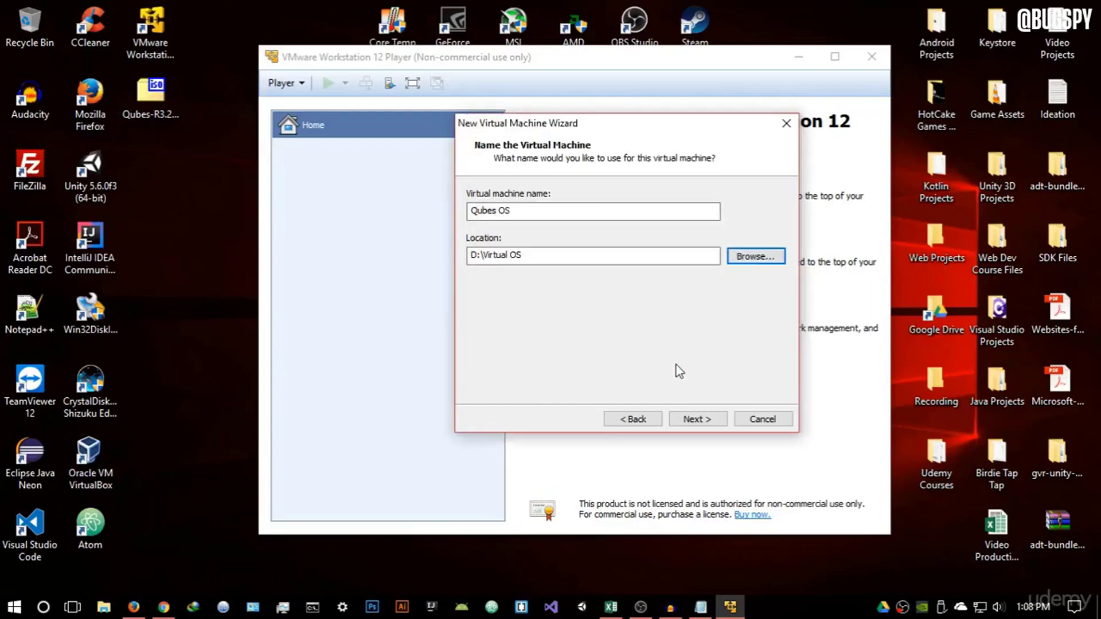
Set the virtual disk's maximum size to 30 GB, stored as a single file.
click(701, 415)
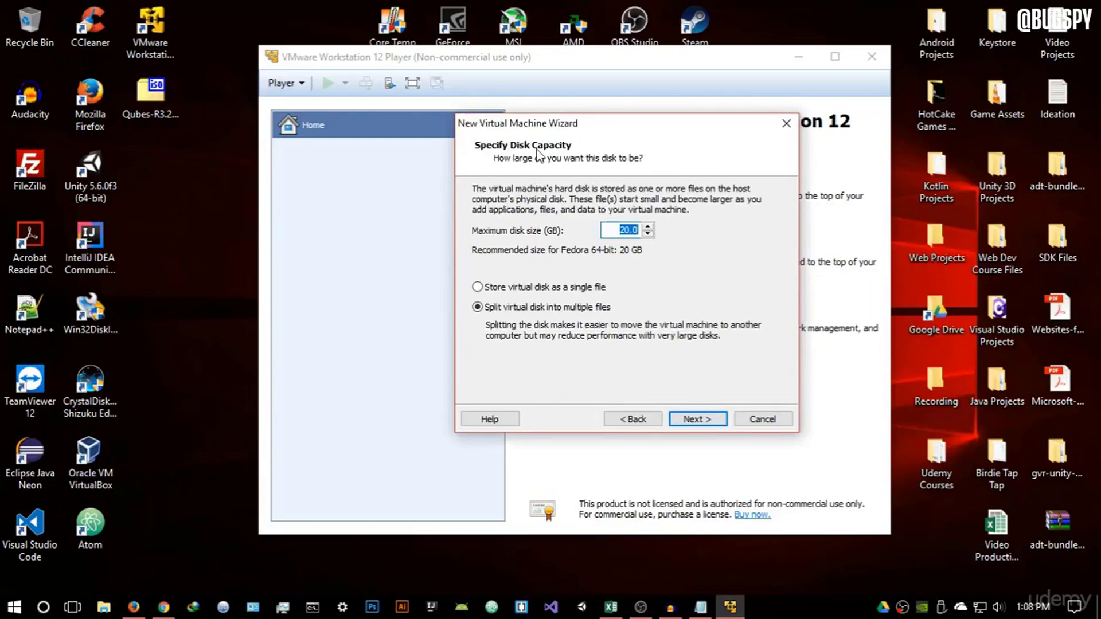
click(630, 230)
text(30)
mouse_move(638, 133)
mouse_down()
mouse_move(639, 92)
mouse_move(675, 85)
mouse_move(625, 118)
mouse_move(631, 129)
mouse_up()
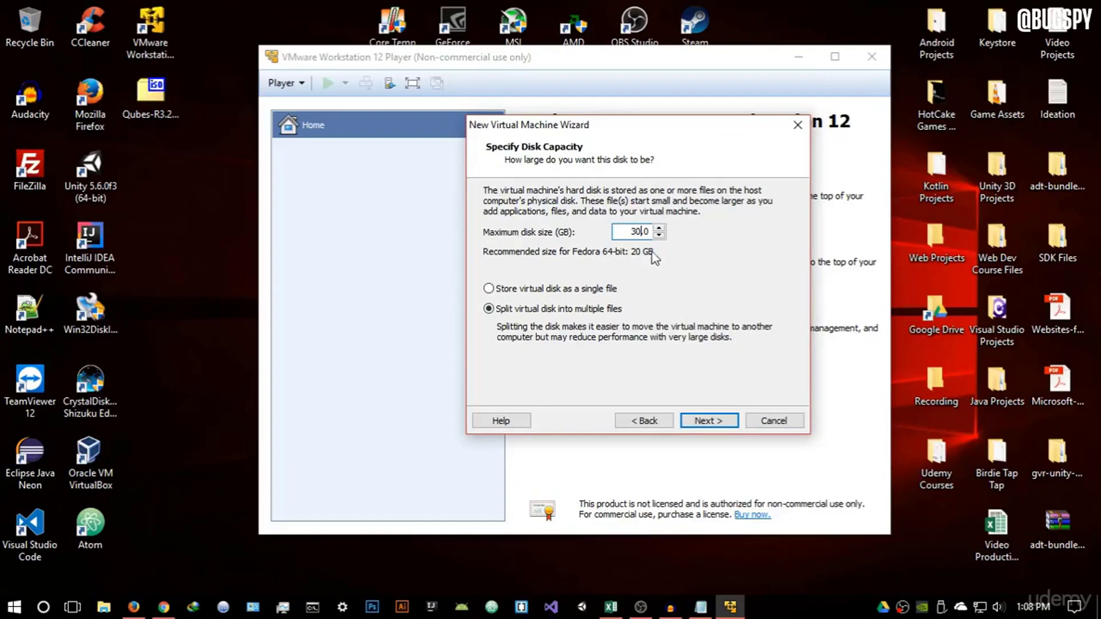
click(488, 289)
click(720, 421)
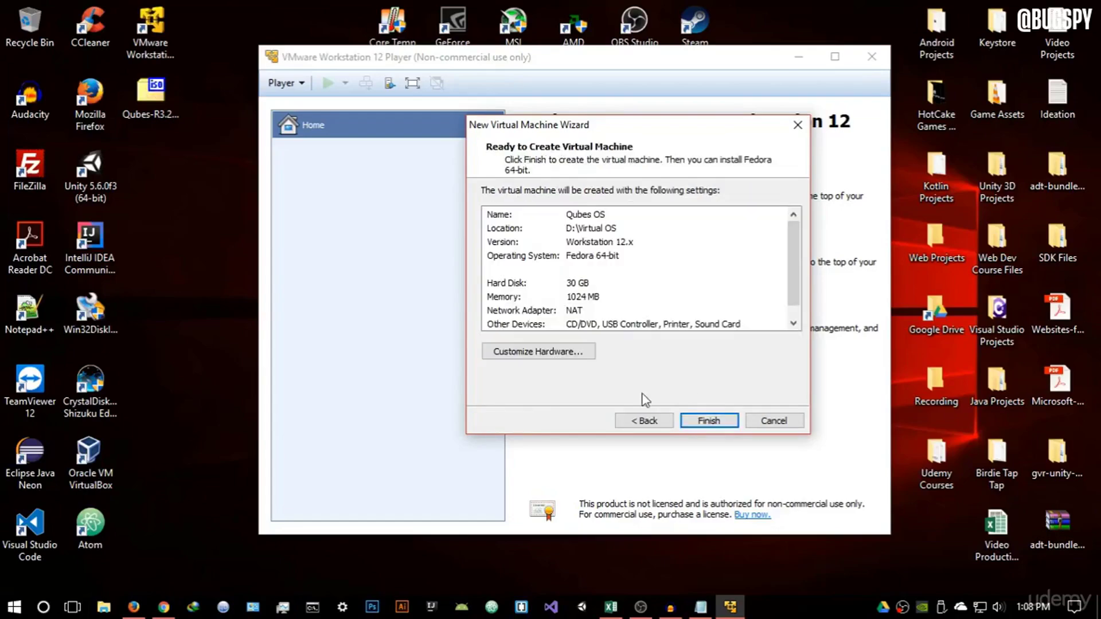
In Customize Hardware, try 2 GB memory, revert it to 1 GB, and select Processors.
click(578, 352)
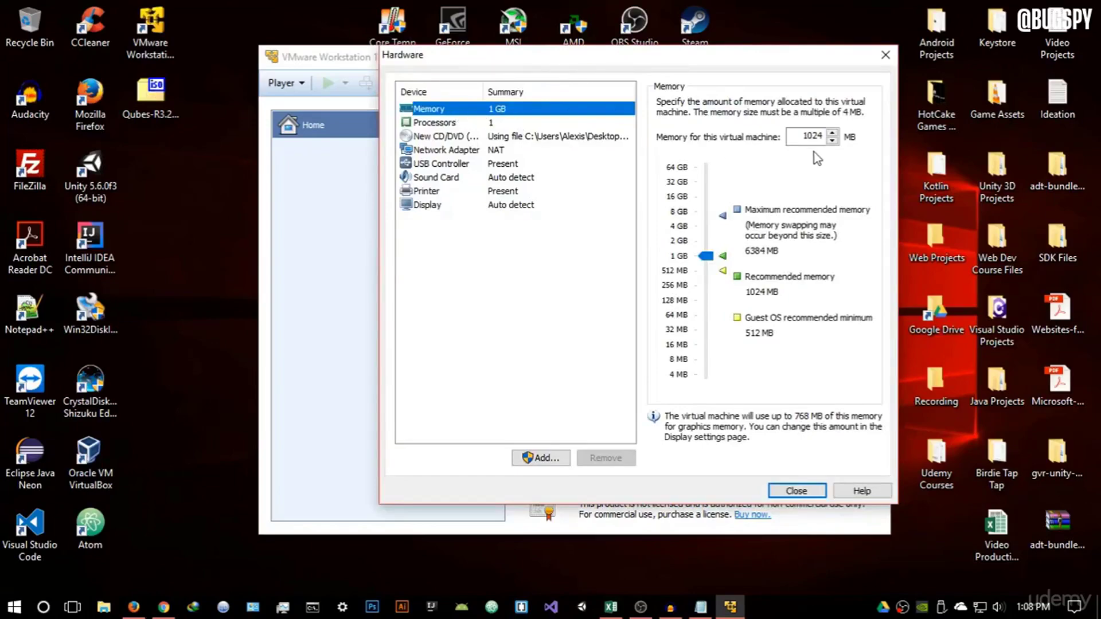
double_click(794, 137)
text(2048)
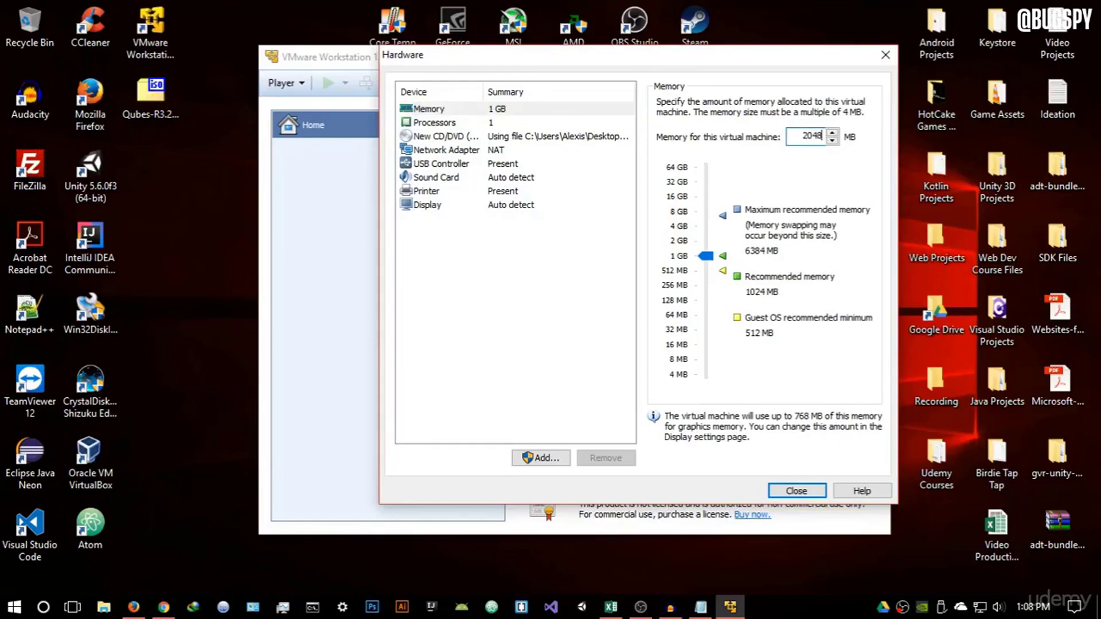
click(706, 255)
click(447, 124)
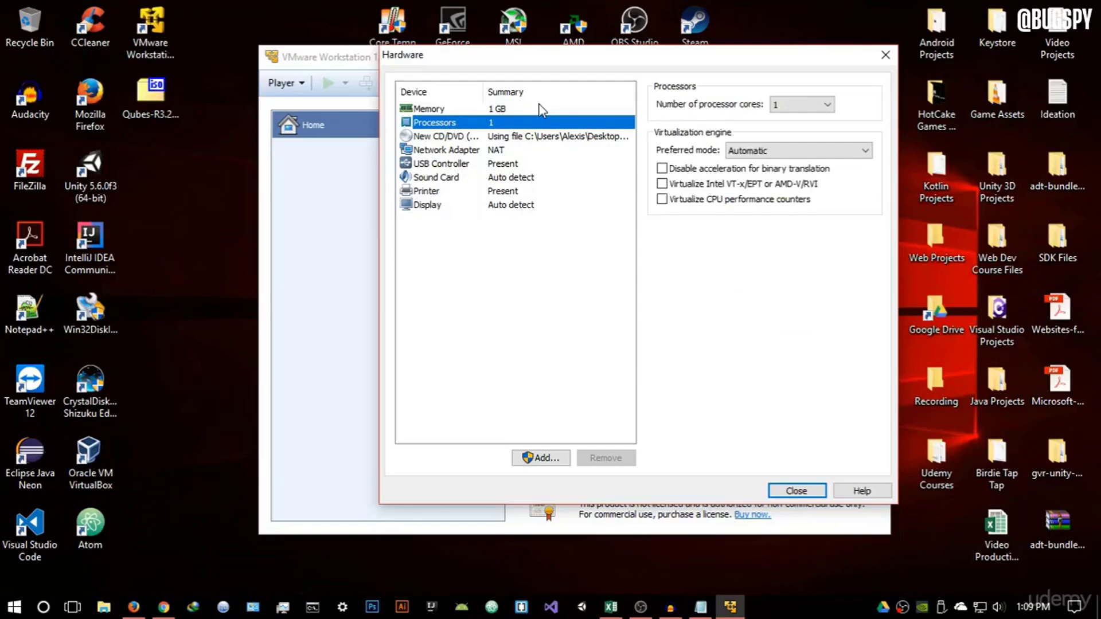
Set the number of processor cores to 2, then view the Display settings.
click(797, 106)
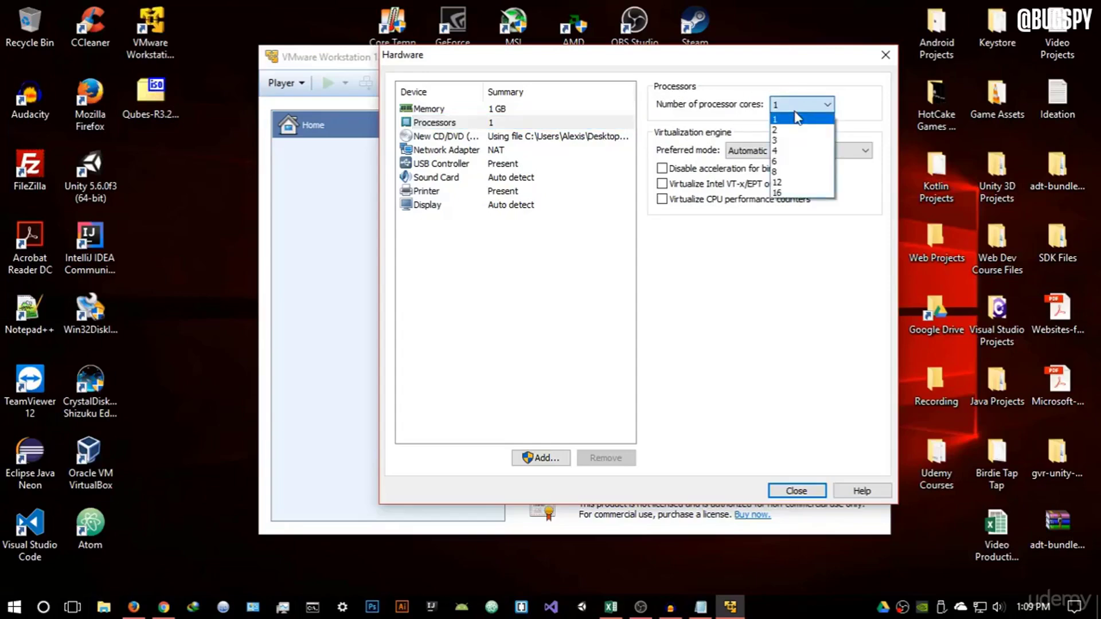
click(788, 130)
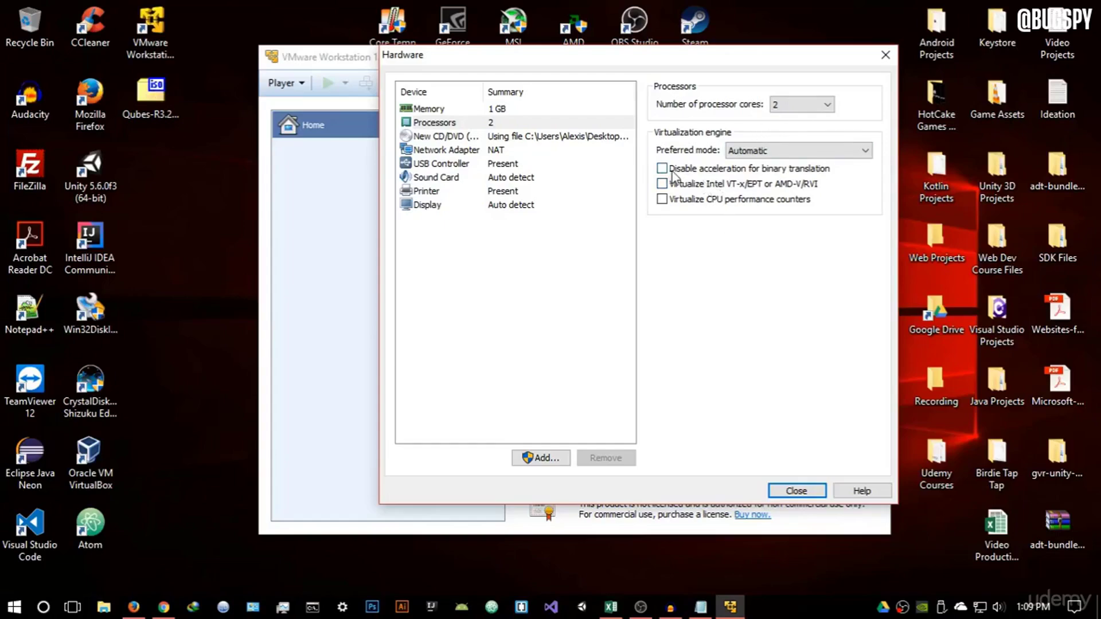
click(442, 205)
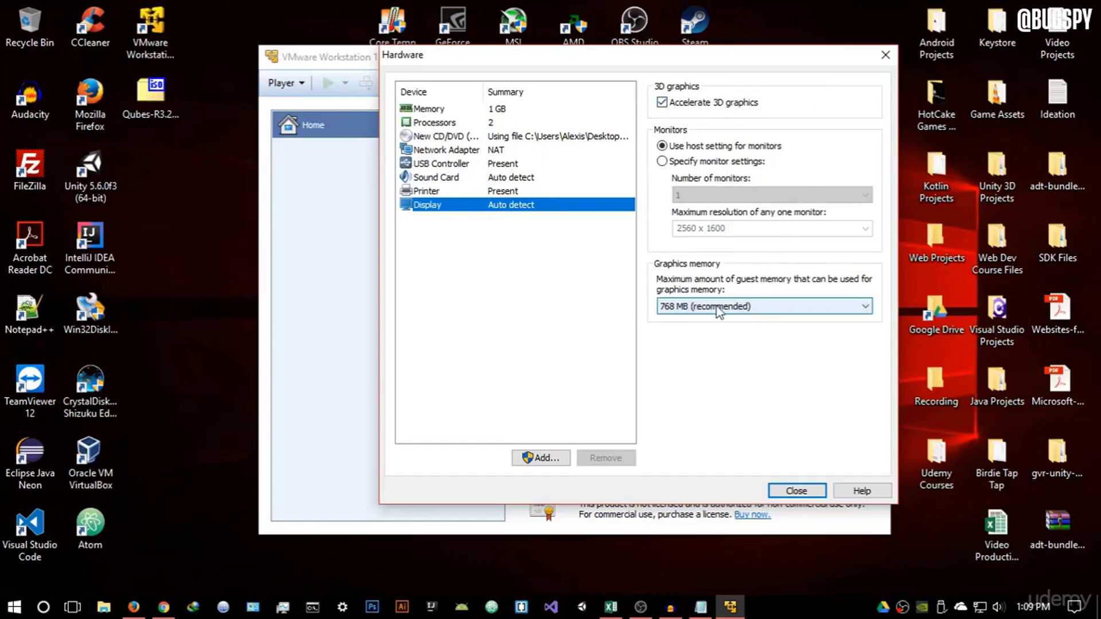
Set graphics memory to 128 MB and close the hardware dialog.
click(743, 307)
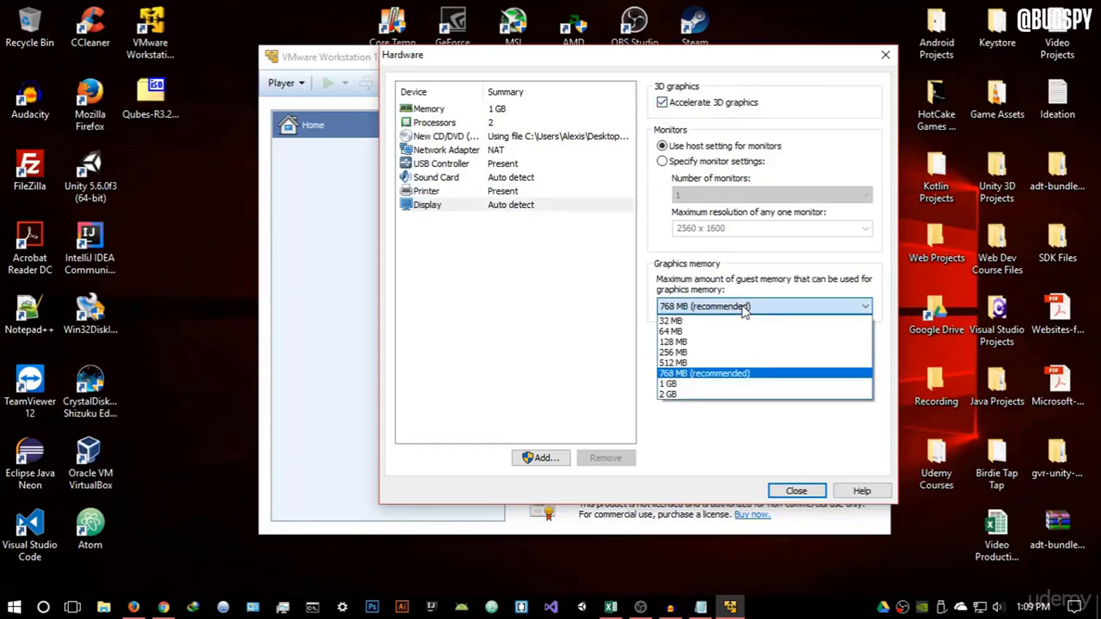
click(697, 344)
click(704, 305)
click(745, 350)
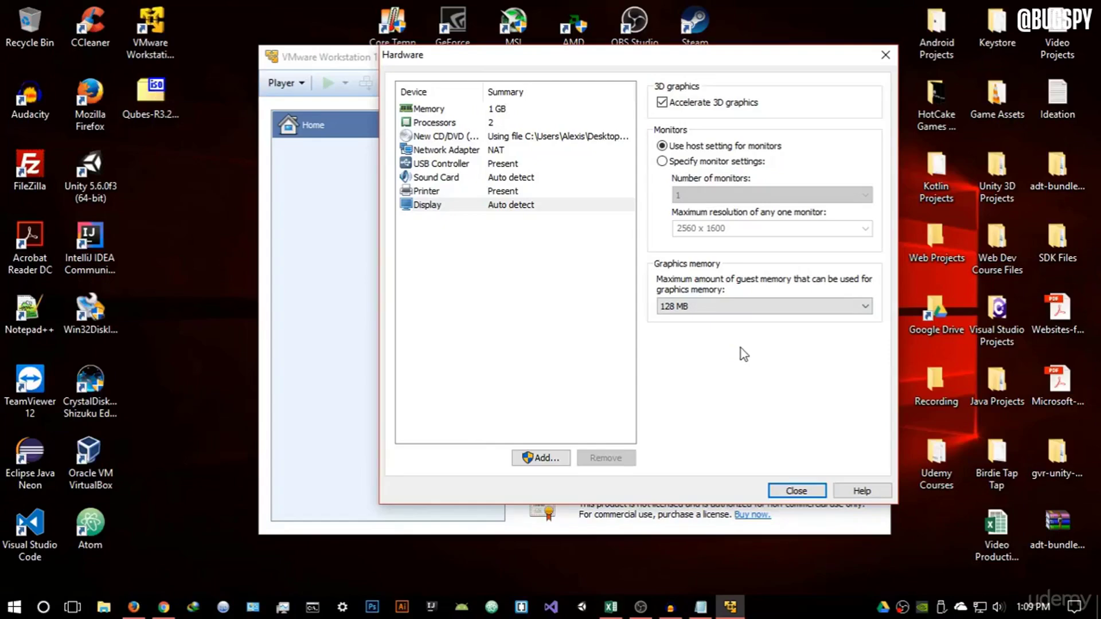
click(802, 489)
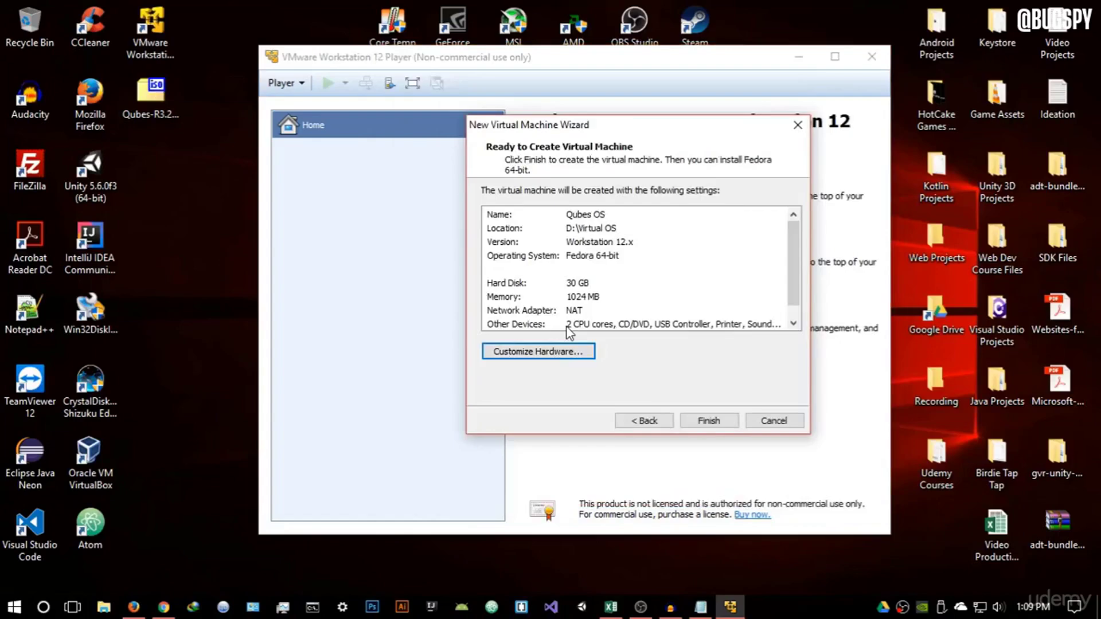
Finish creating the Qubes OS machine, then raise its memory to 2 GB in Settings.
click(710, 423)
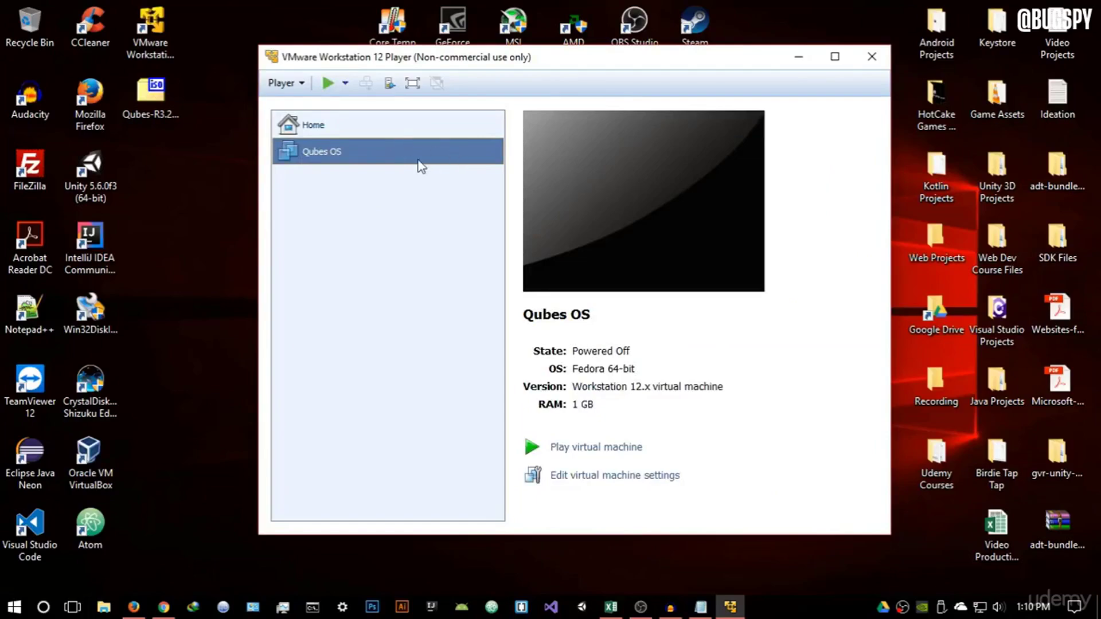
right_click(385, 147)
key(Escape)
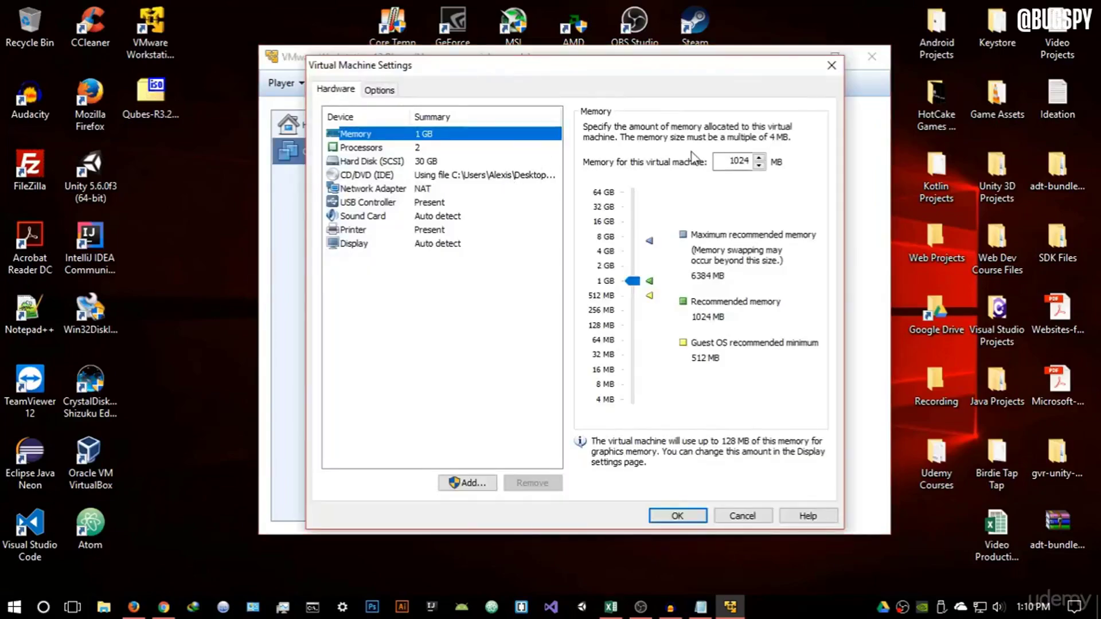
drag(633, 281, 629, 265)
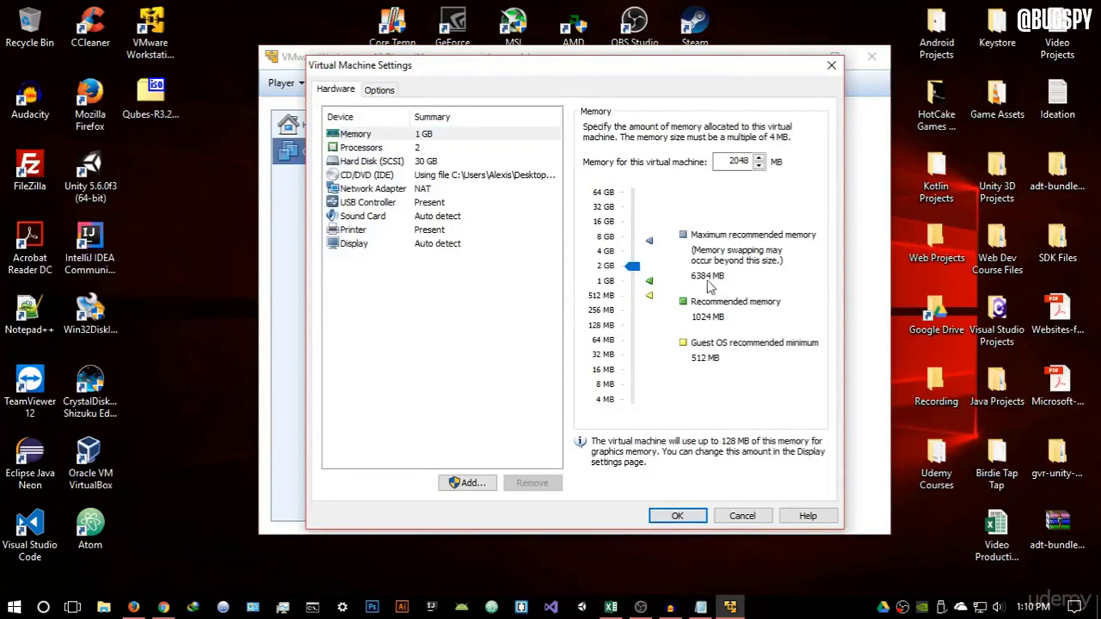
click(678, 517)
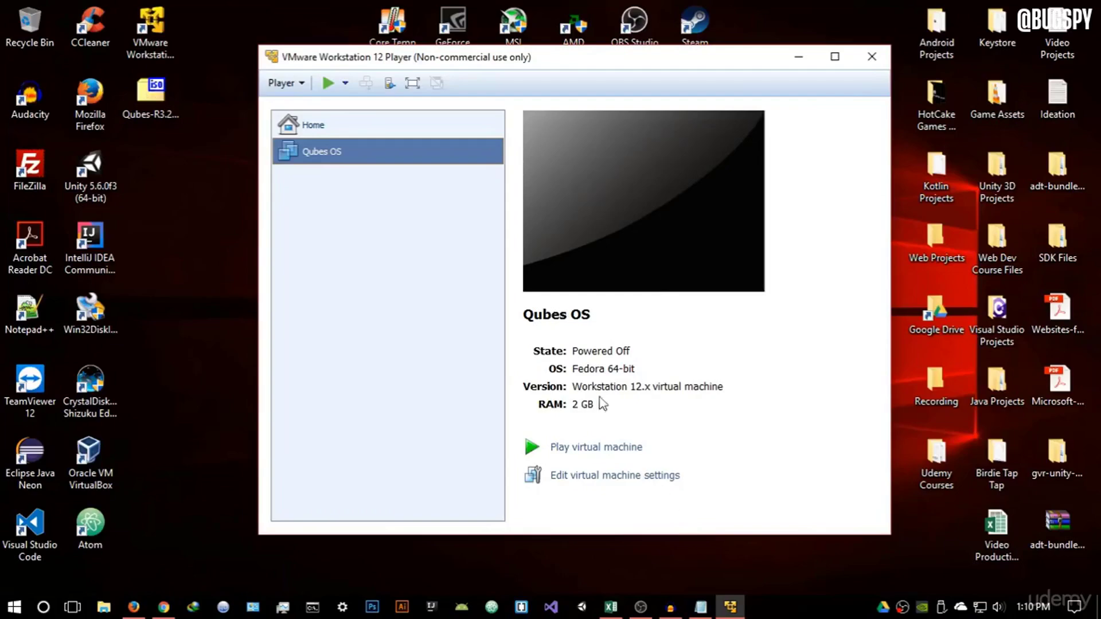
click(594, 449)
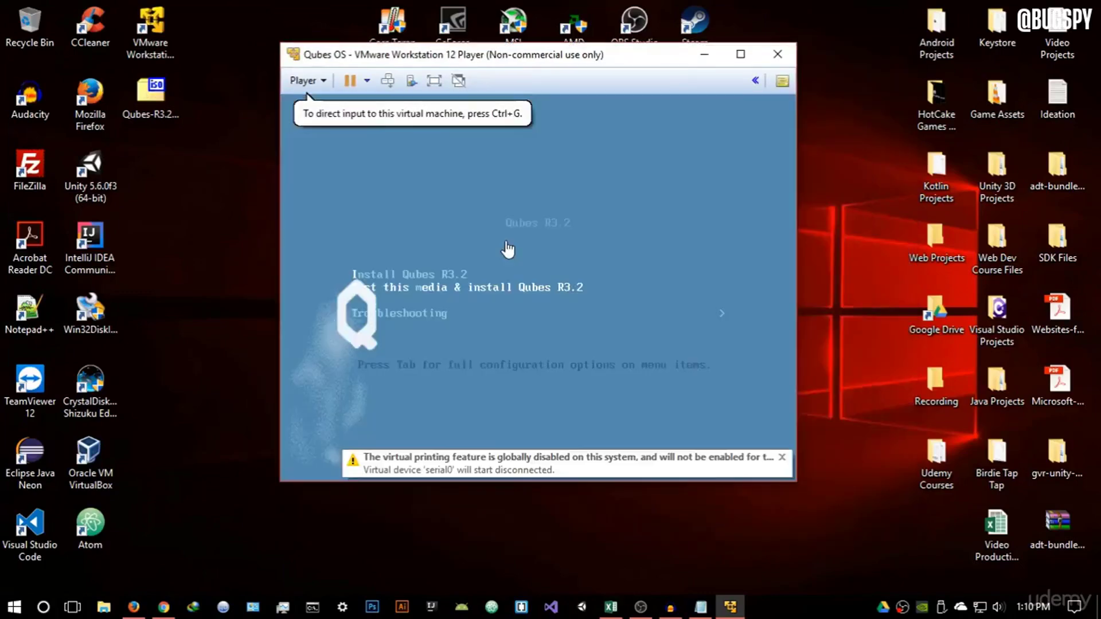
Select the Install Qubes R3.2 boot option in the VM and boot the installer.
click(569, 226)
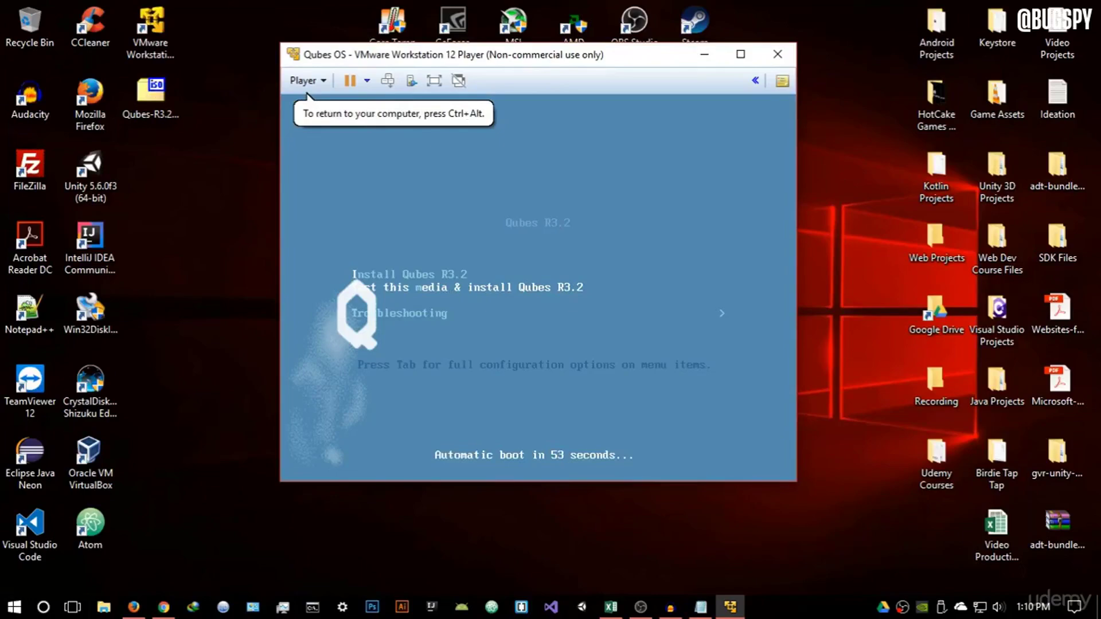
key(Up)
key(Down)
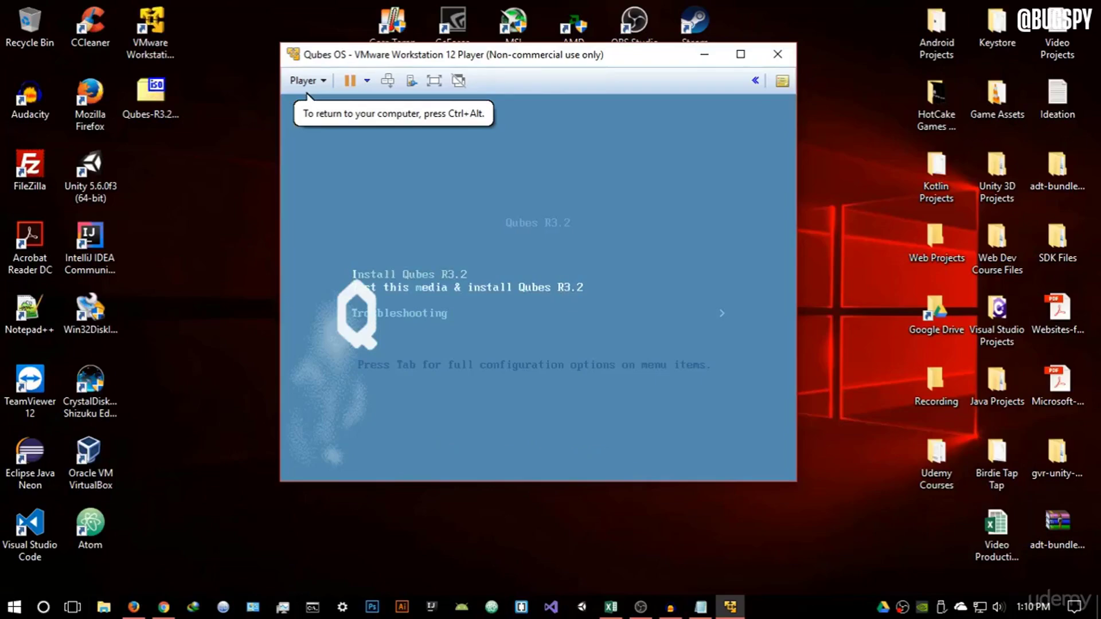
key(Up)
key(Down)
key(Up)
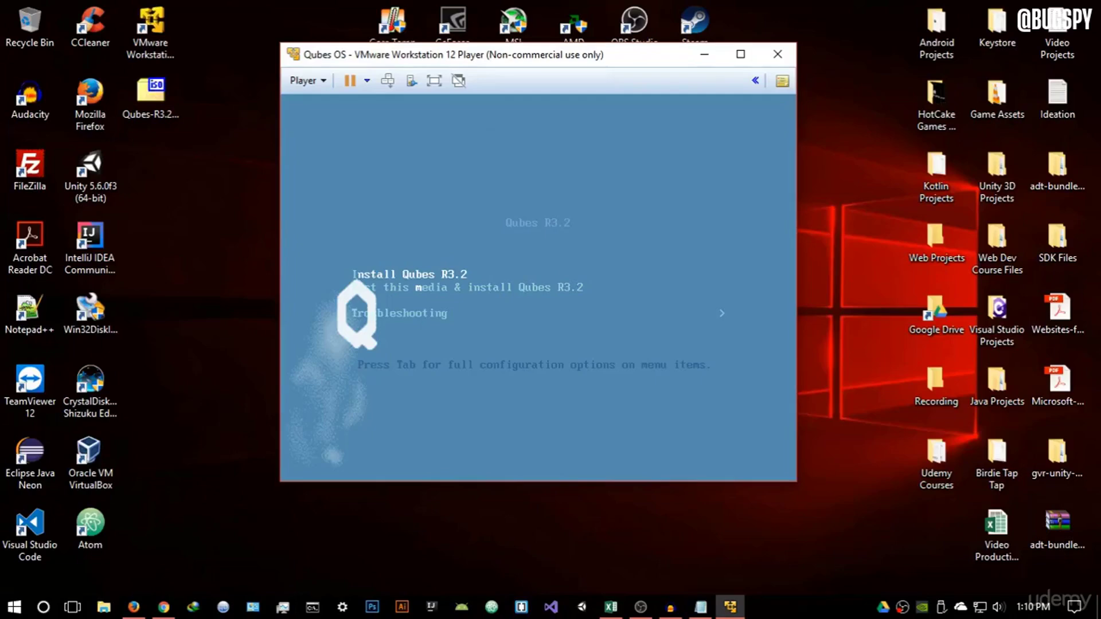
key(Return)
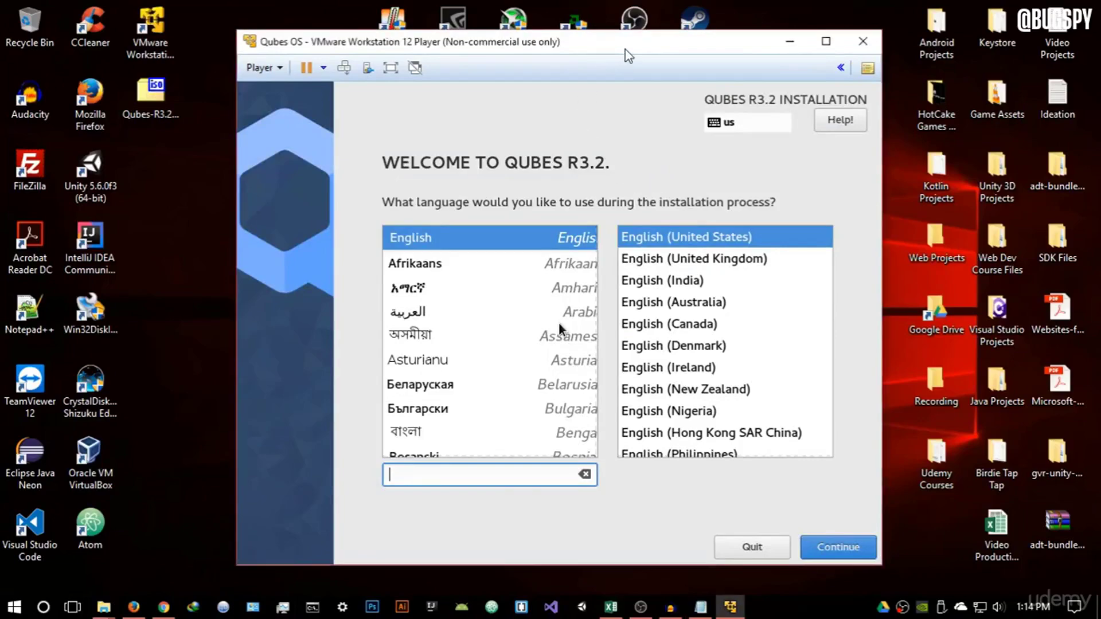
Keep English (United States) as the installer language and proceed to the Installation Summary.
drag(629, 56, 628, 46)
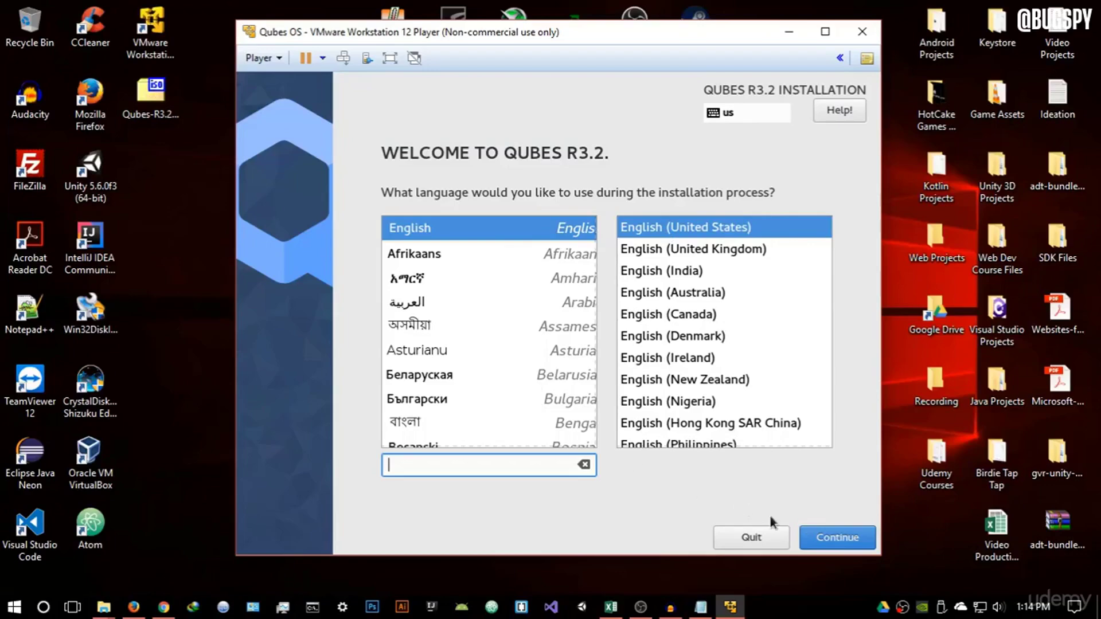
click(821, 538)
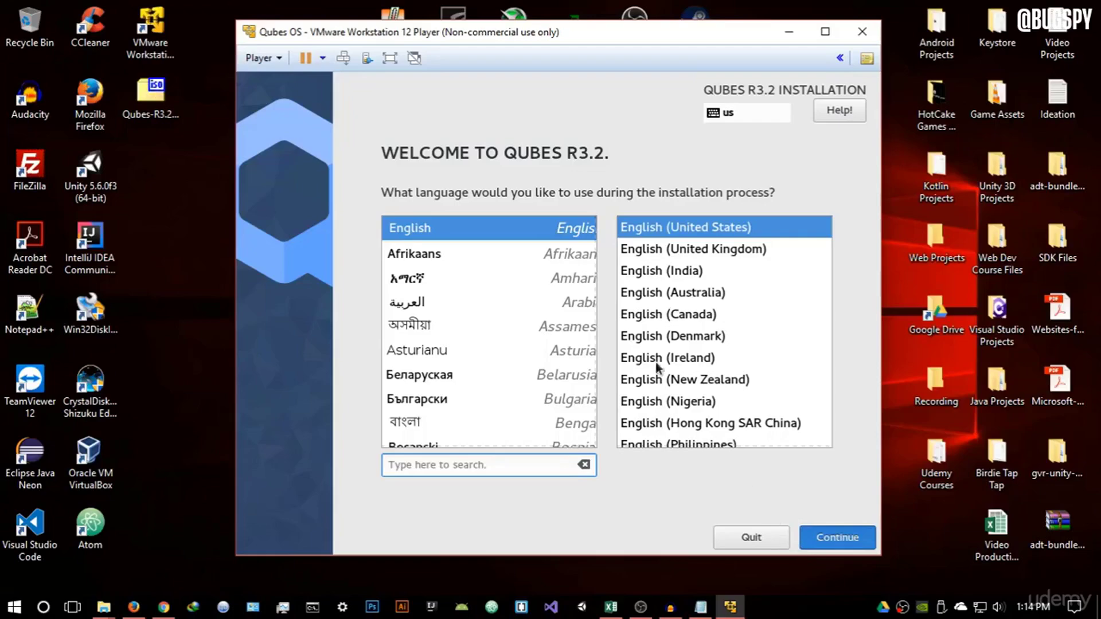
key(Return)
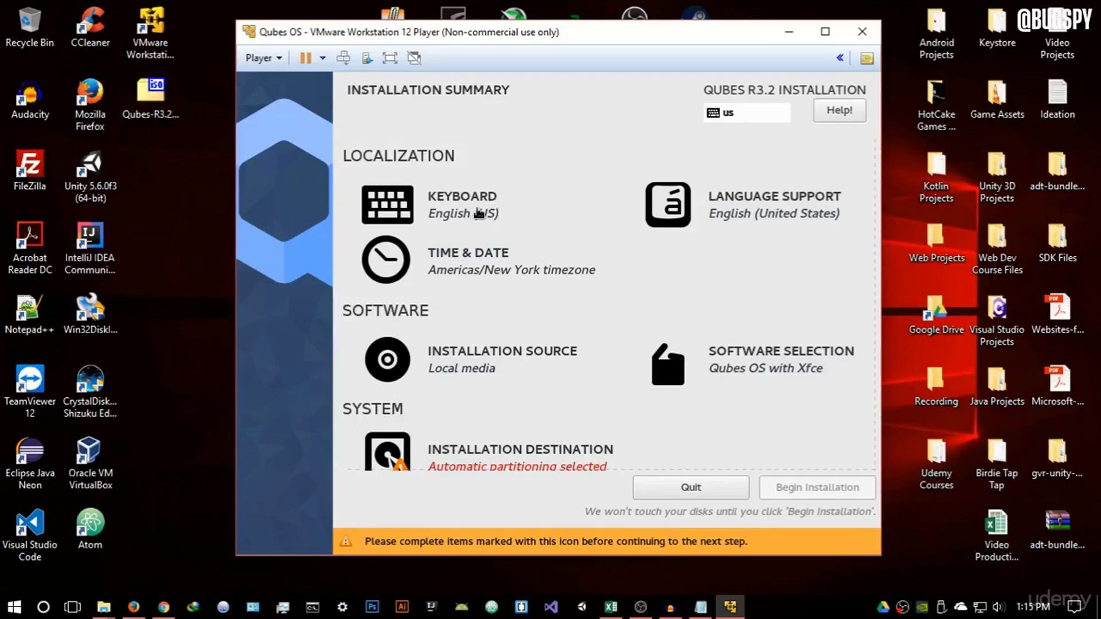
Review the keyboard layout, then leave English (United States) as the only language support, without UK, India or Australia variants.
click(450, 211)
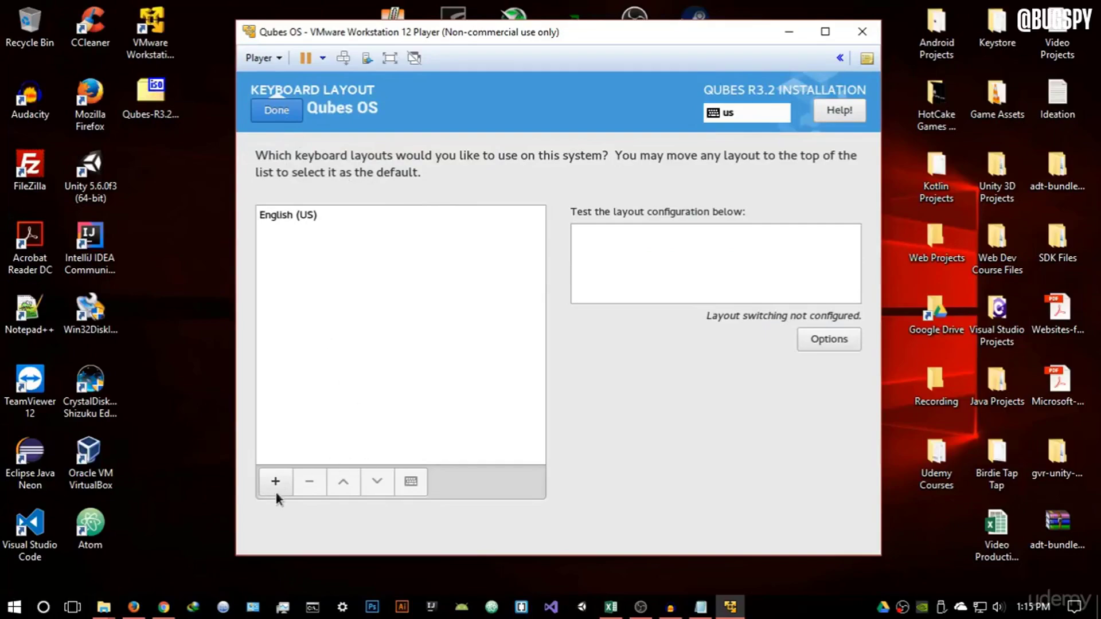
click(291, 118)
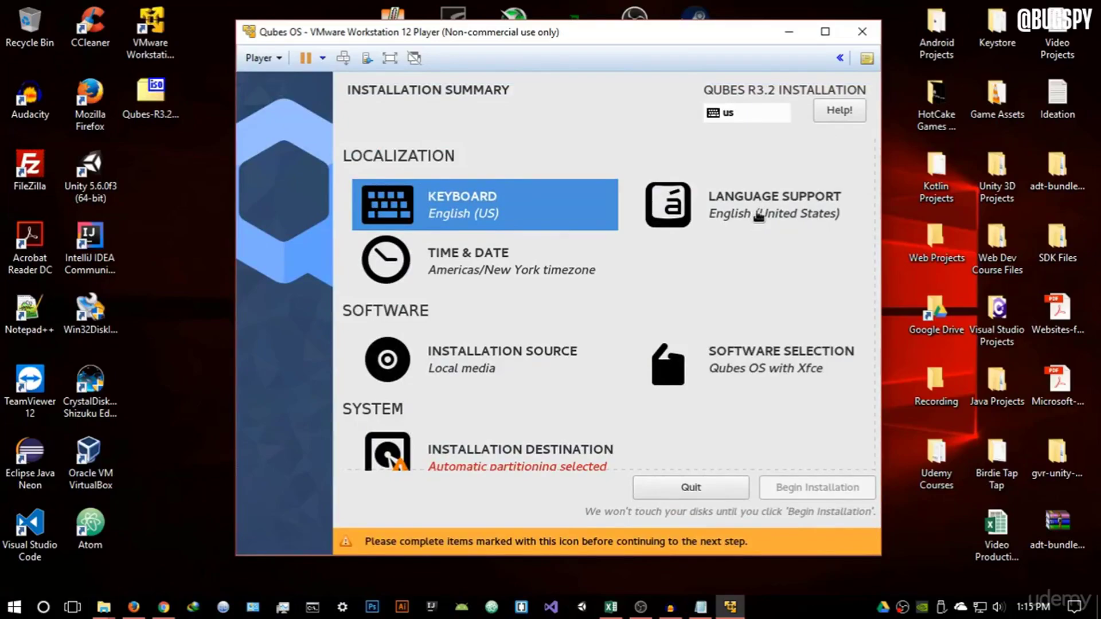
click(759, 216)
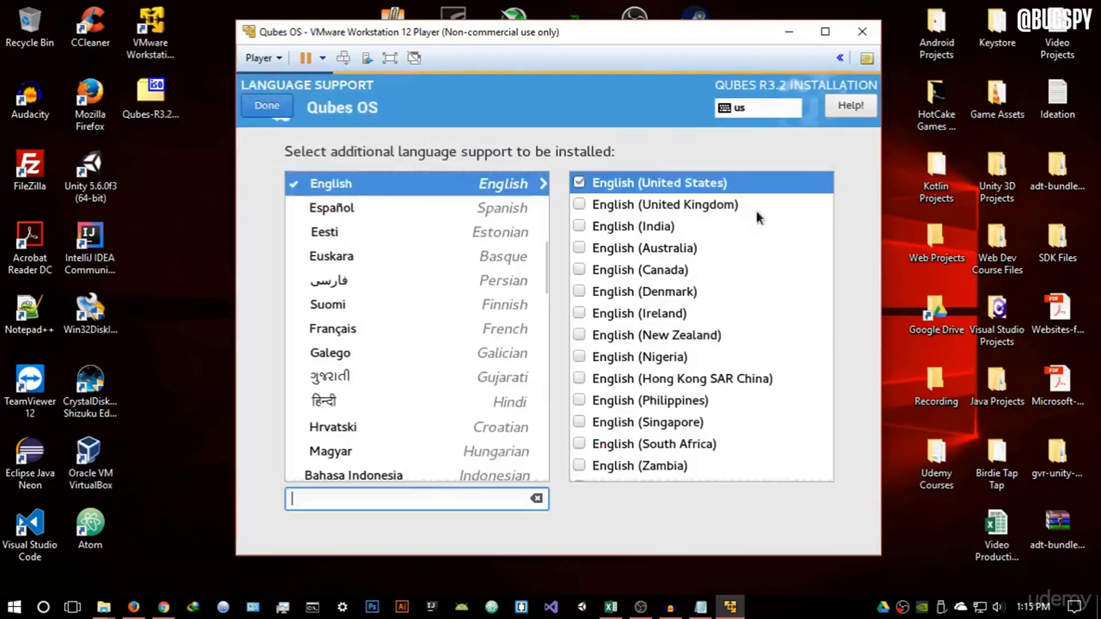
click(580, 204)
click(579, 227)
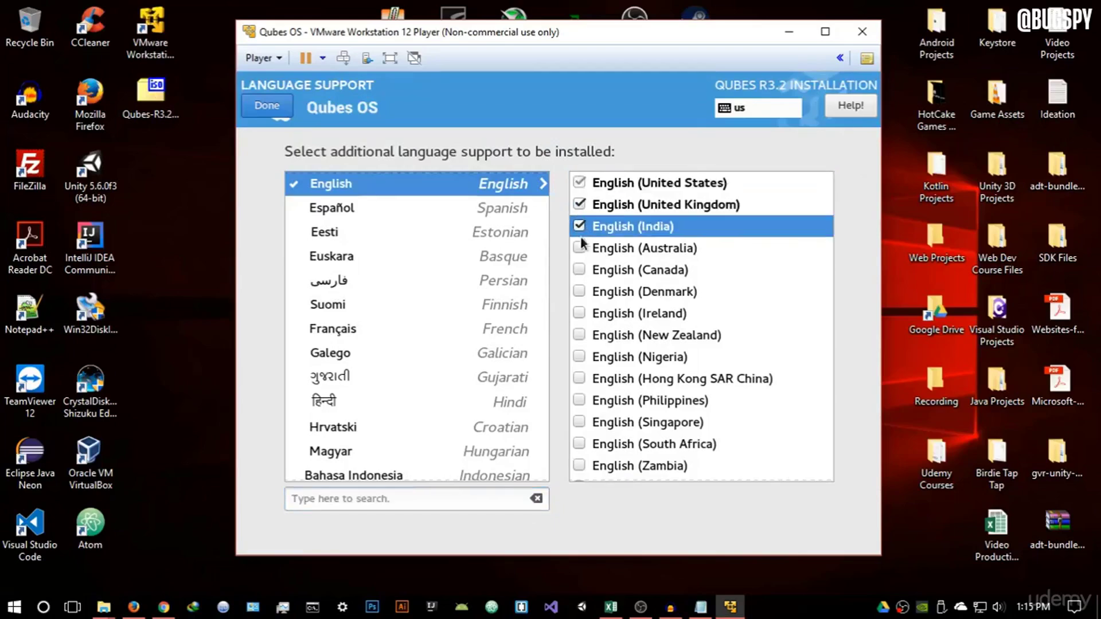
click(581, 247)
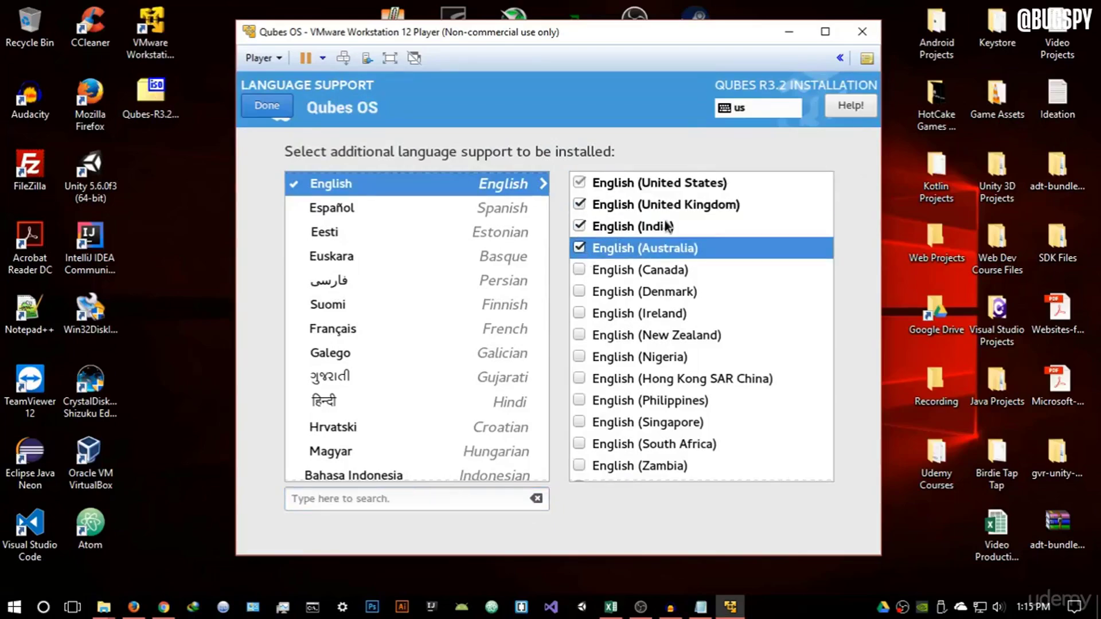
click(580, 248)
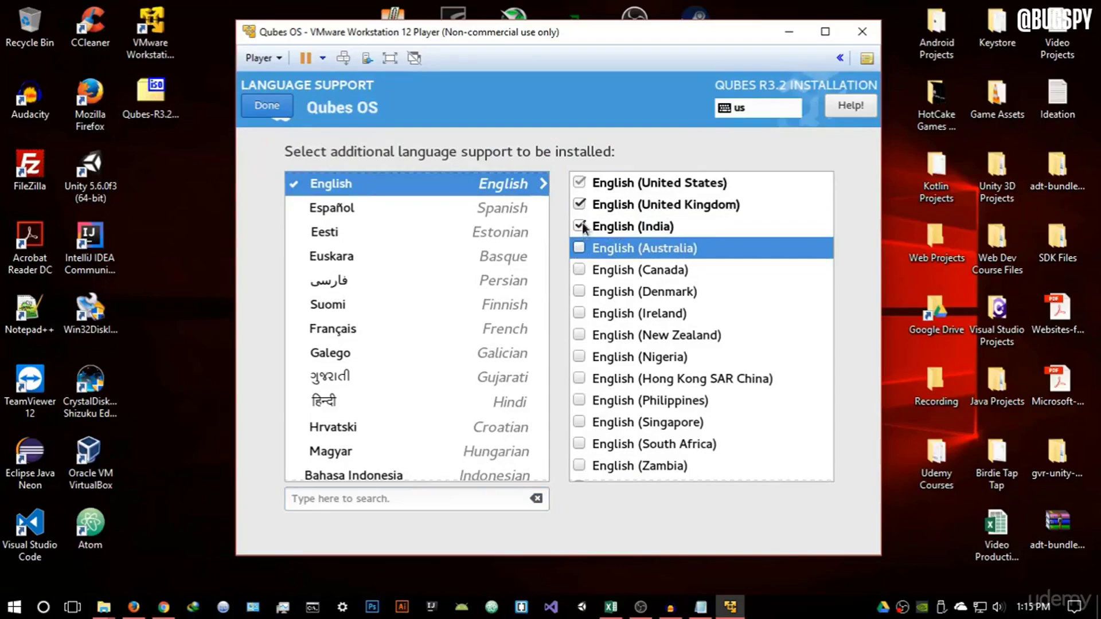
click(579, 226)
click(580, 204)
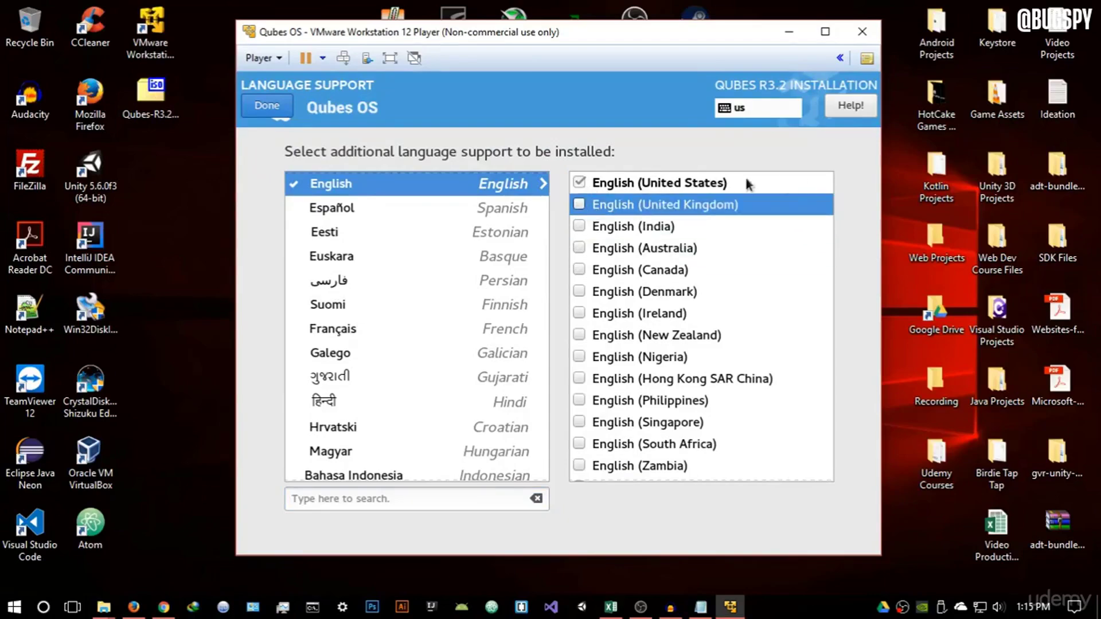
click(266, 106)
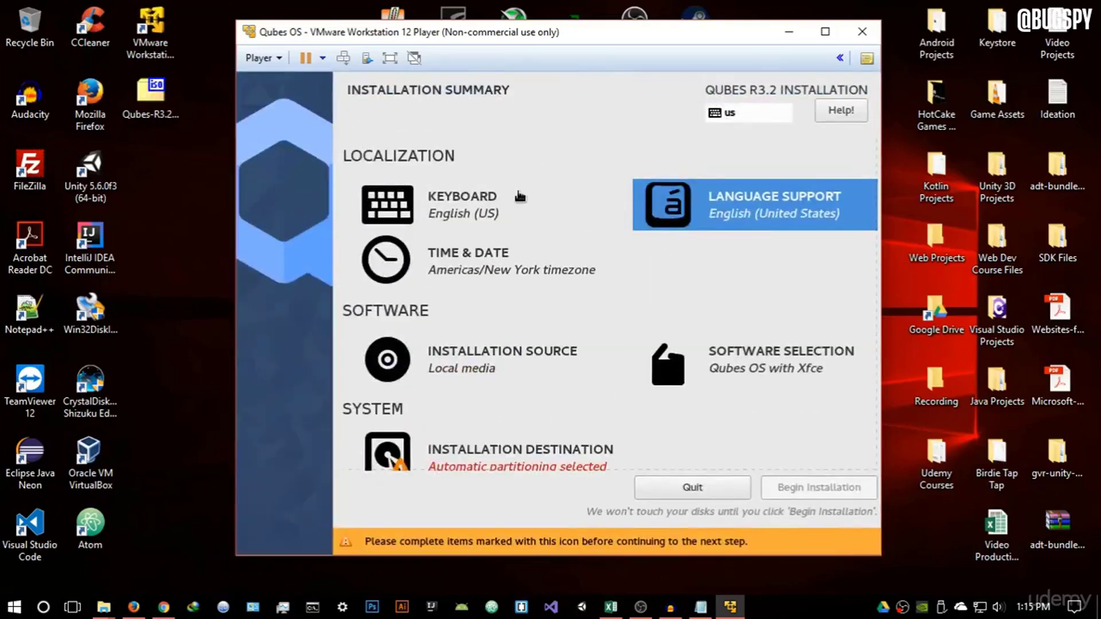
click(519, 267)
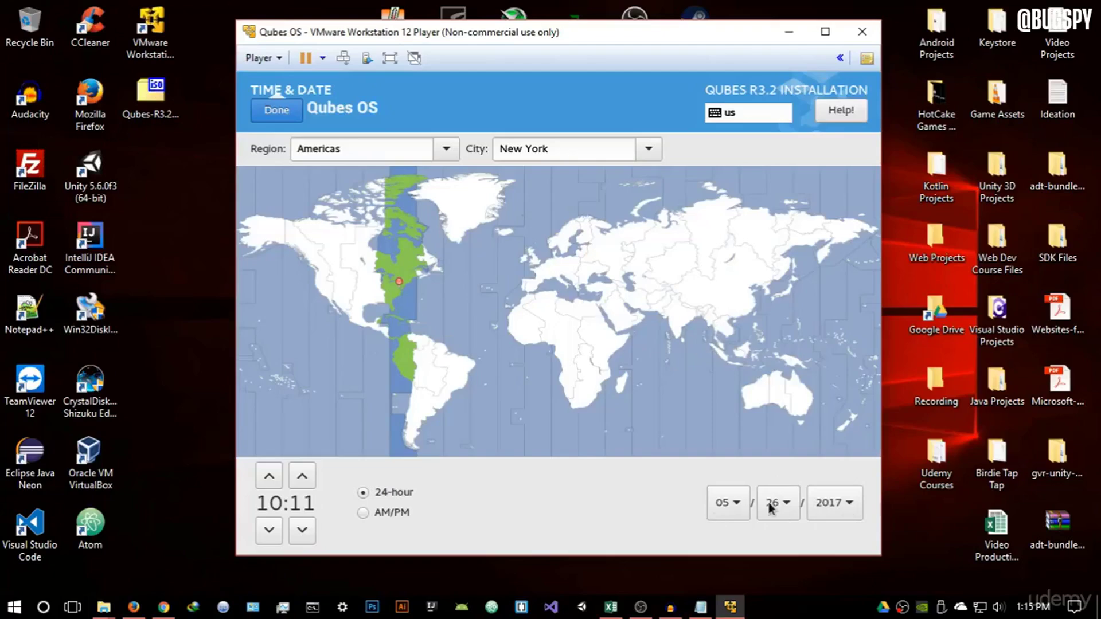
click(379, 511)
click(373, 494)
click(290, 109)
scroll(553, 339, down, 1)
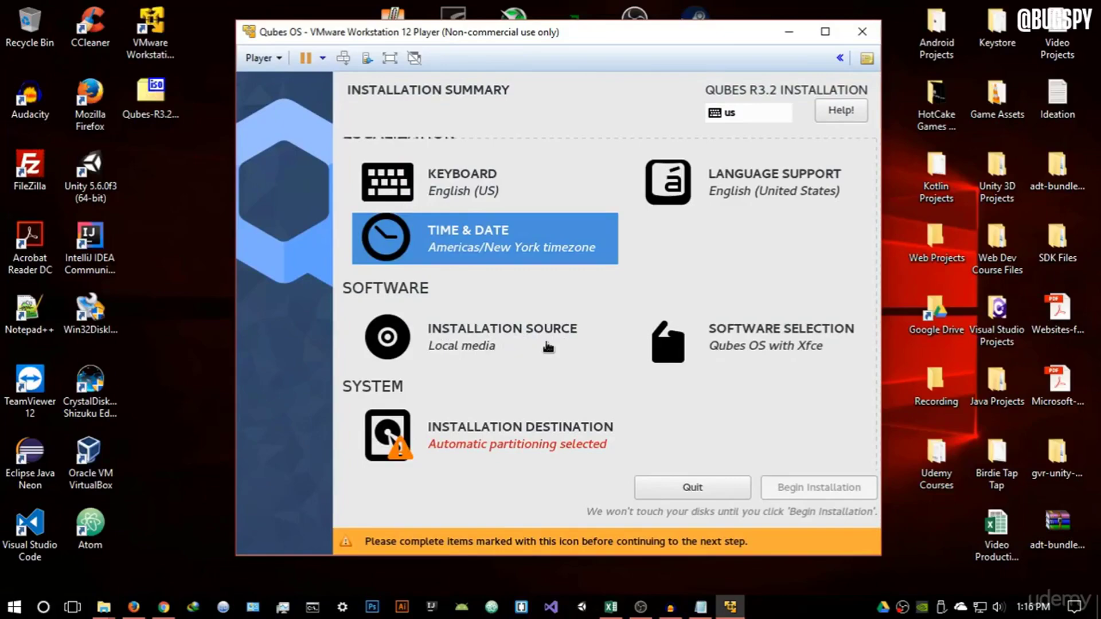
click(762, 344)
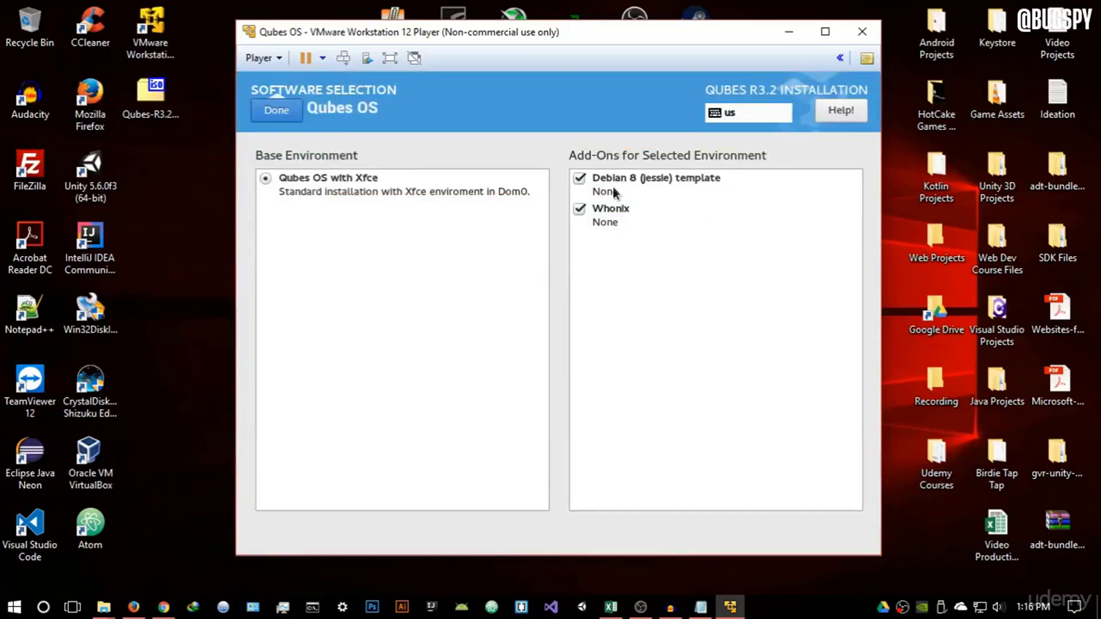
click(354, 189)
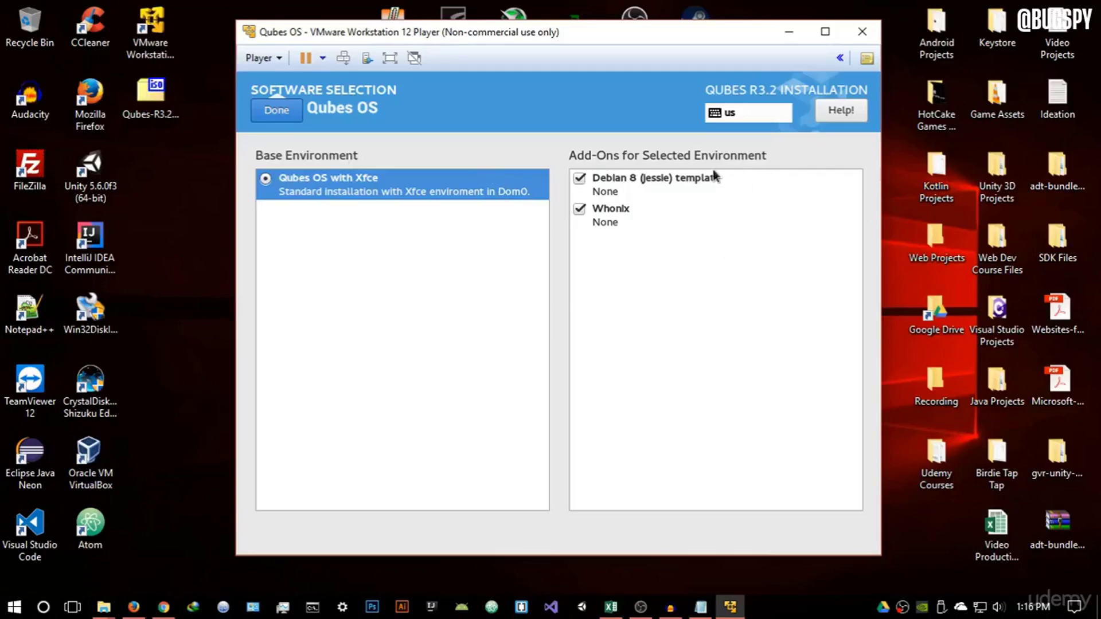
click(277, 110)
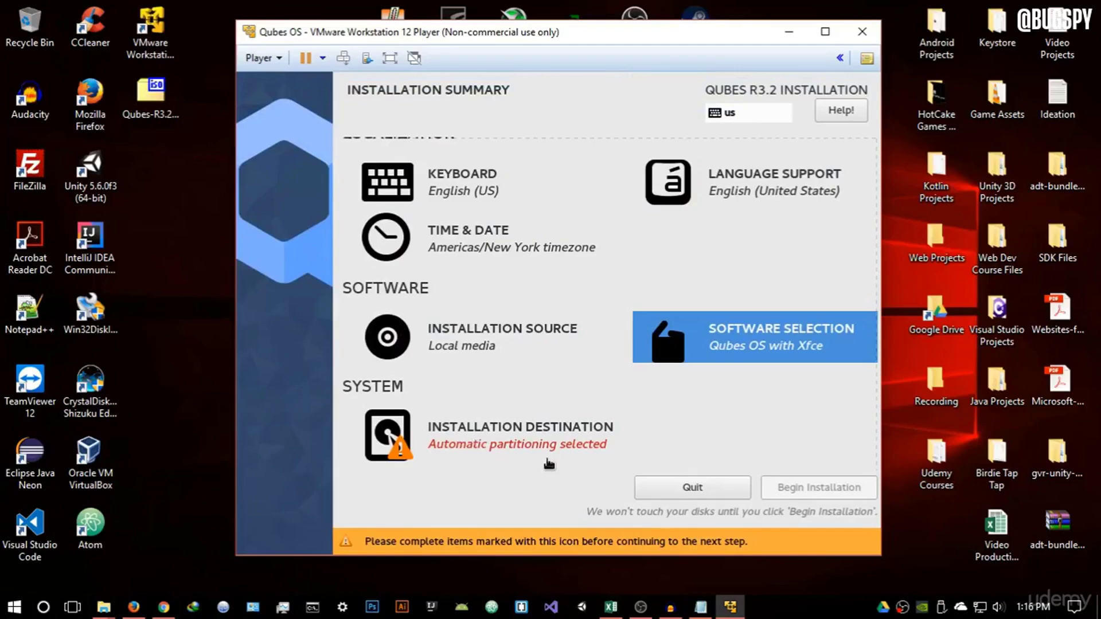
Select the 30 GiB virtual disk as the installation destination and untick Encrypt my data.
click(495, 439)
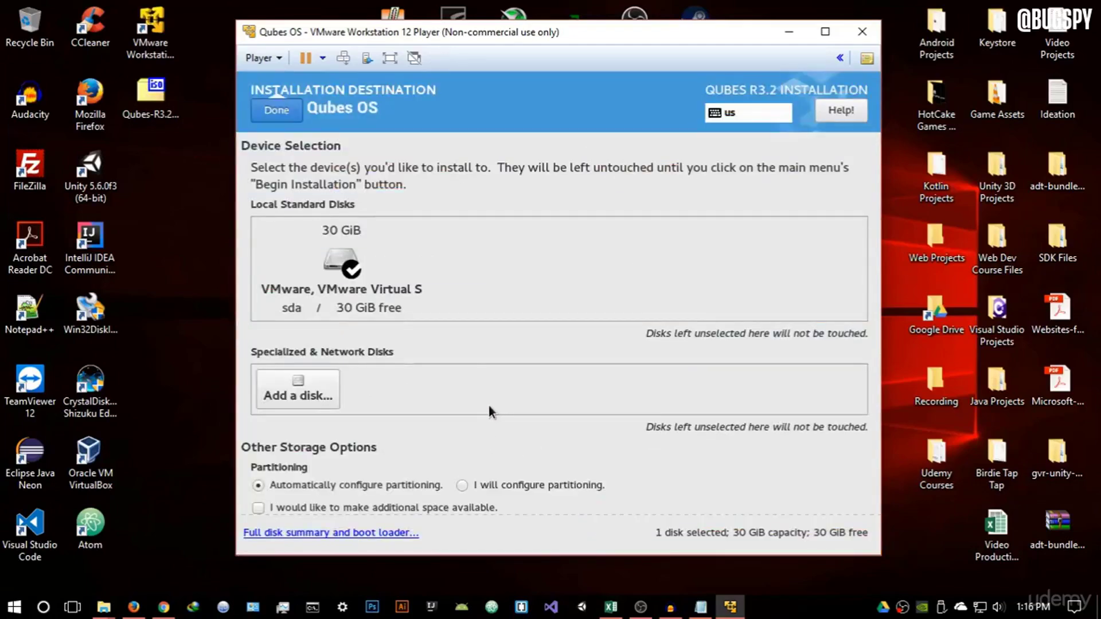
click(340, 288)
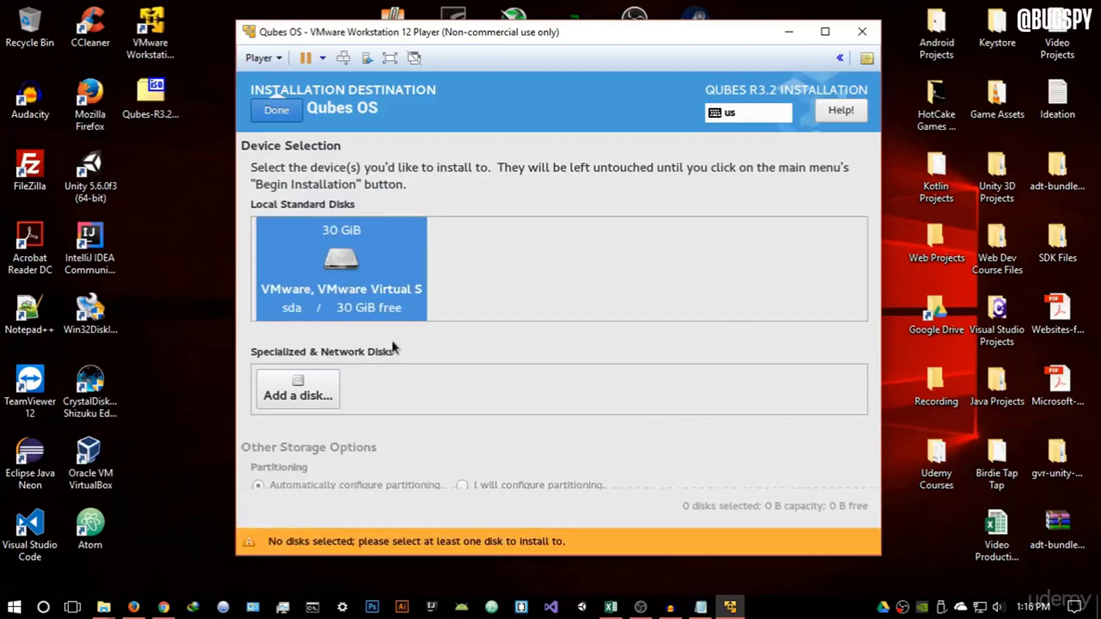
click(317, 393)
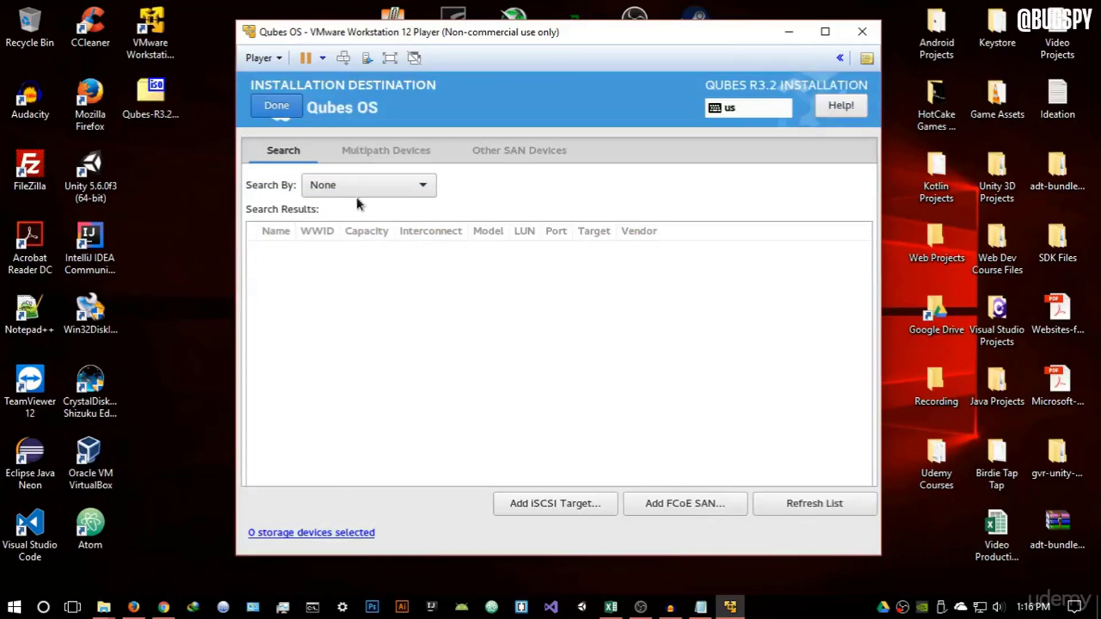
click(276, 109)
click(347, 264)
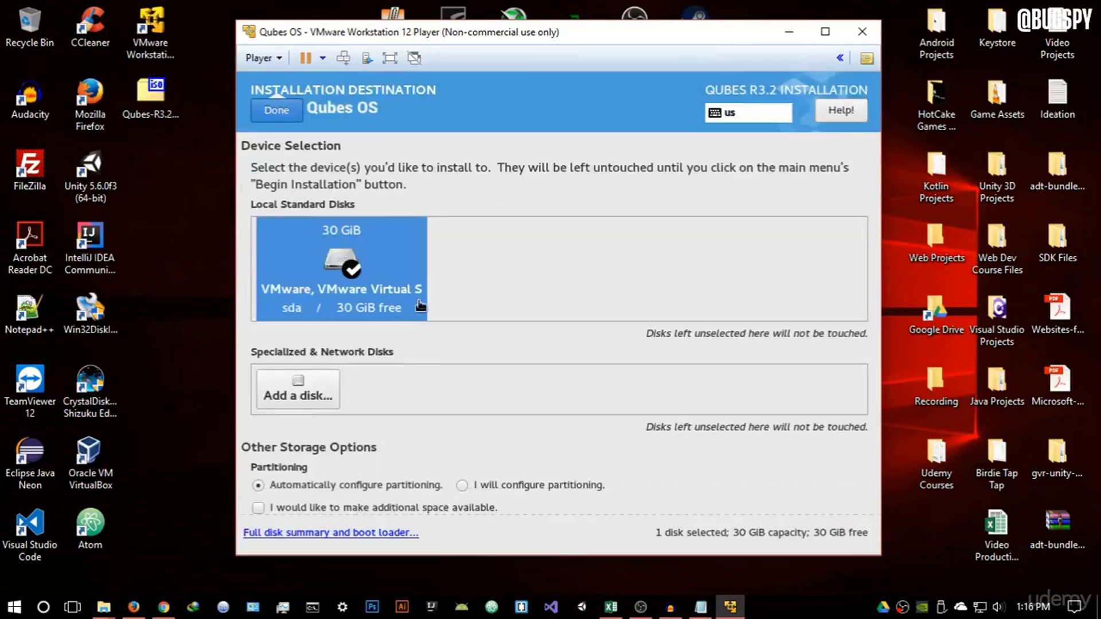
scroll(539, 296, down, 1)
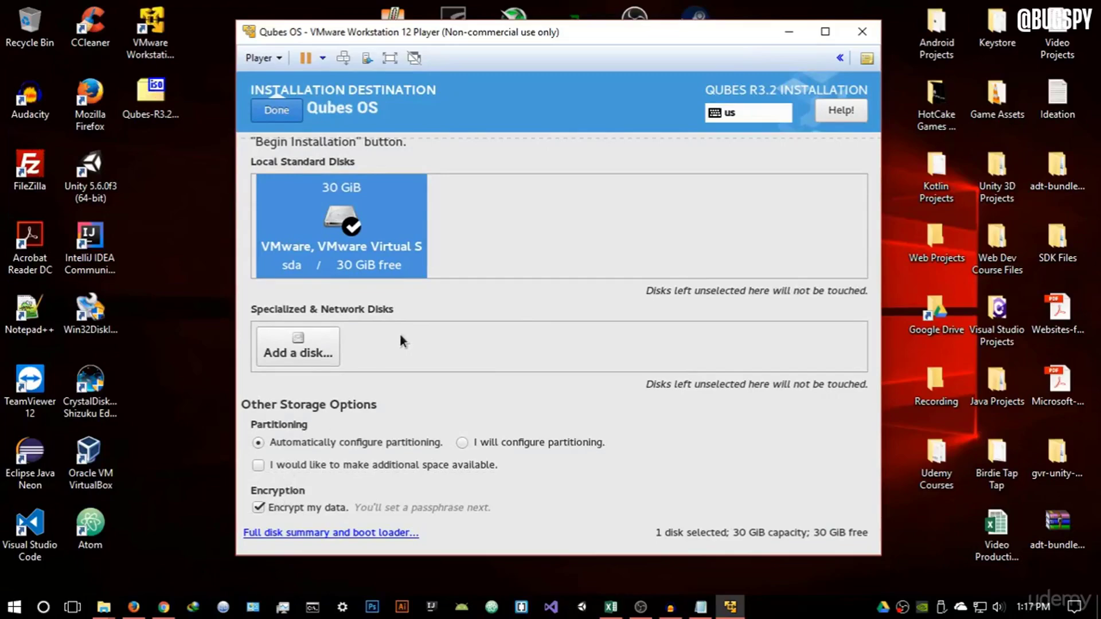
click(277, 508)
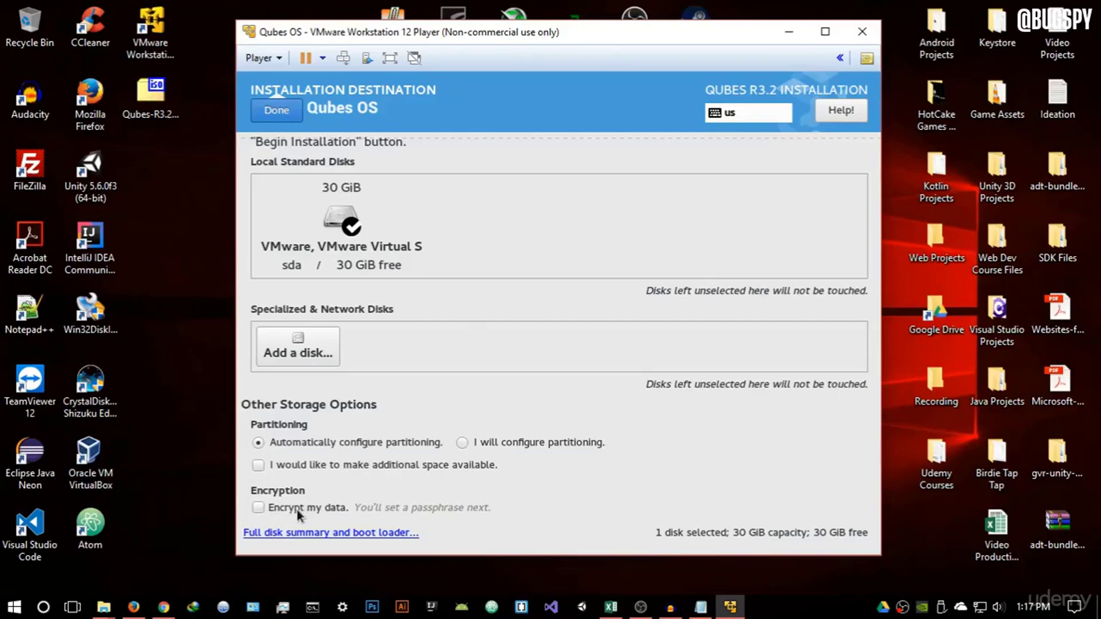
Confirm the automatic-partitioning destination, double-check it, and return to the Installation Summary.
click(284, 113)
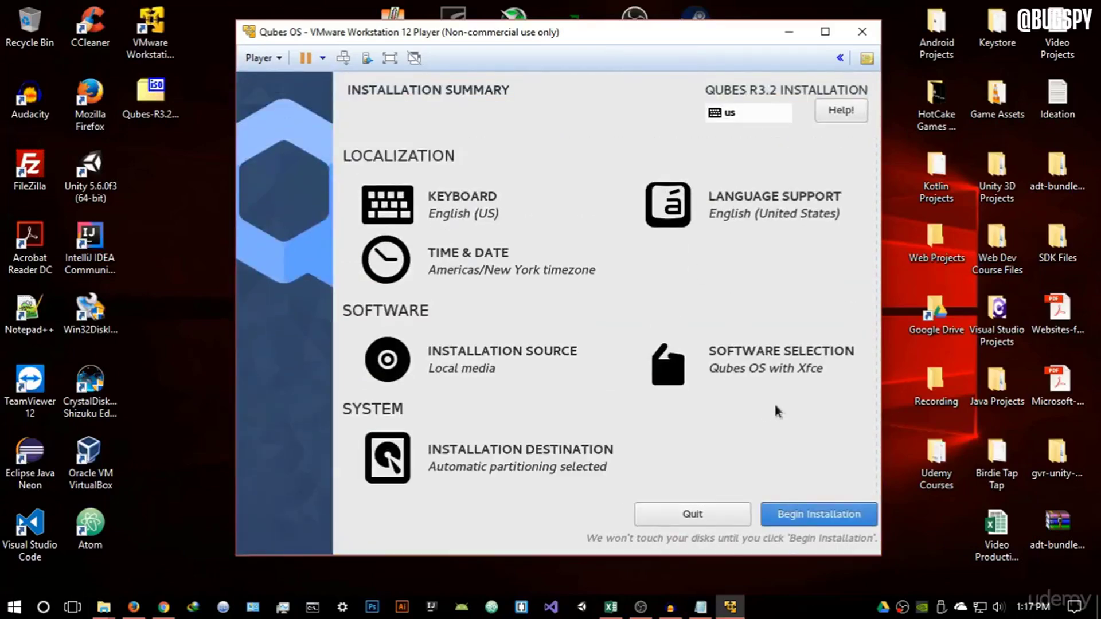
click(556, 467)
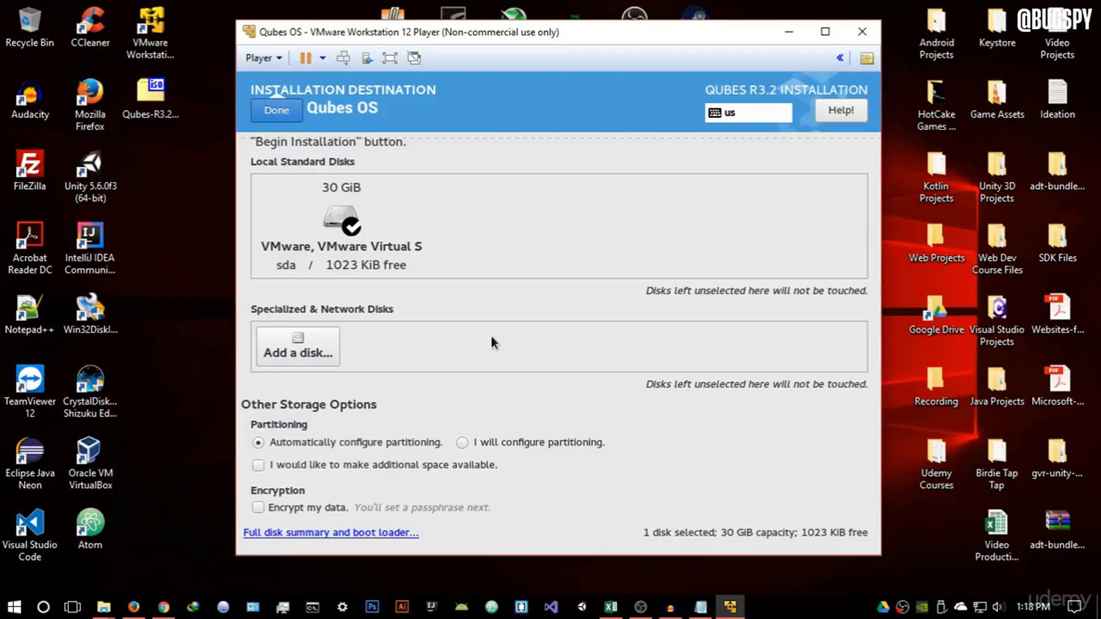
click(289, 115)
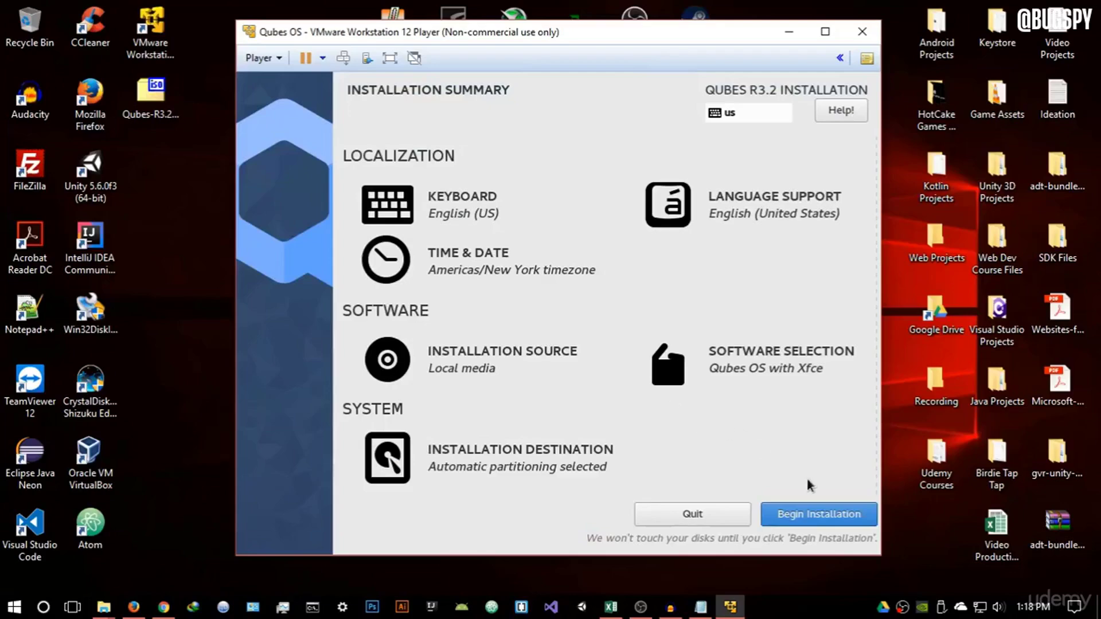
Run the Qubes R3.2 installation to completion and reboot the virtual machine.
click(820, 514)
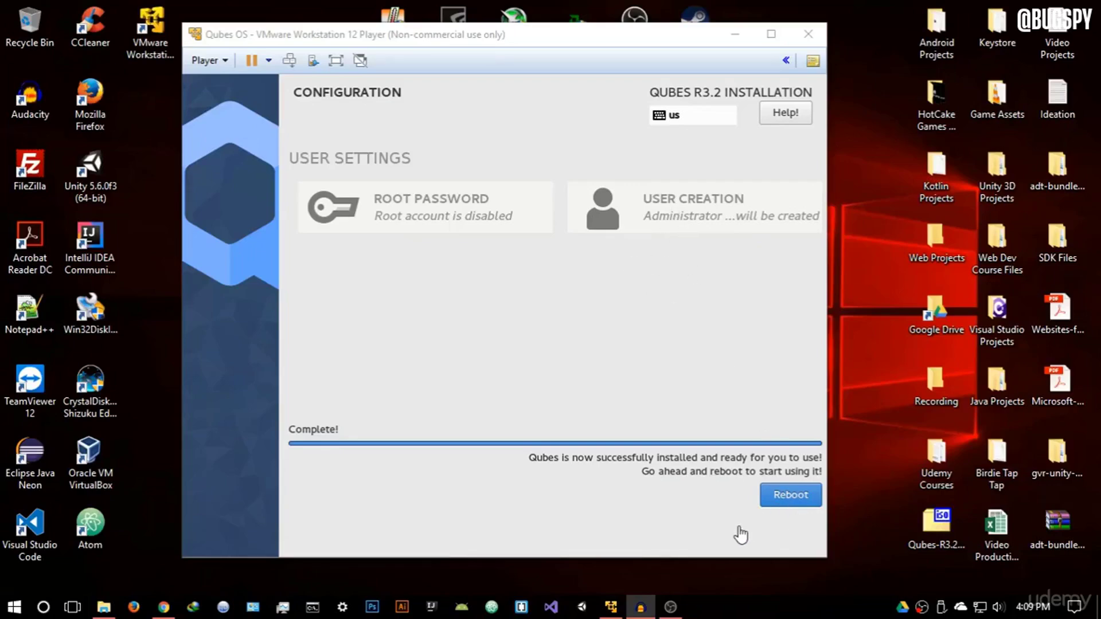
click(790, 512)
click(787, 496)
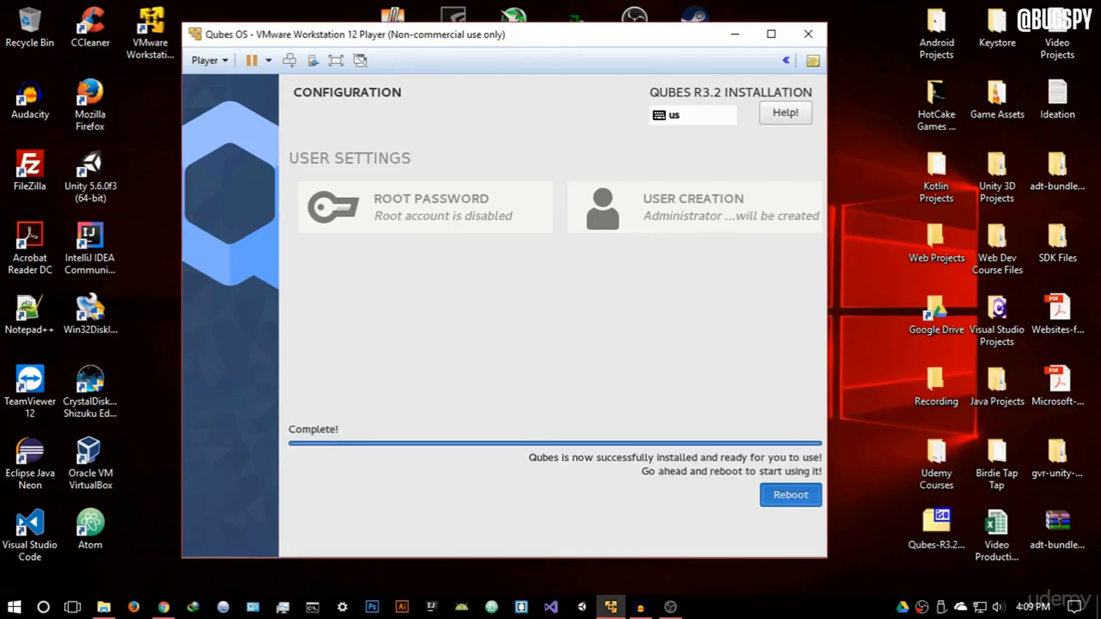